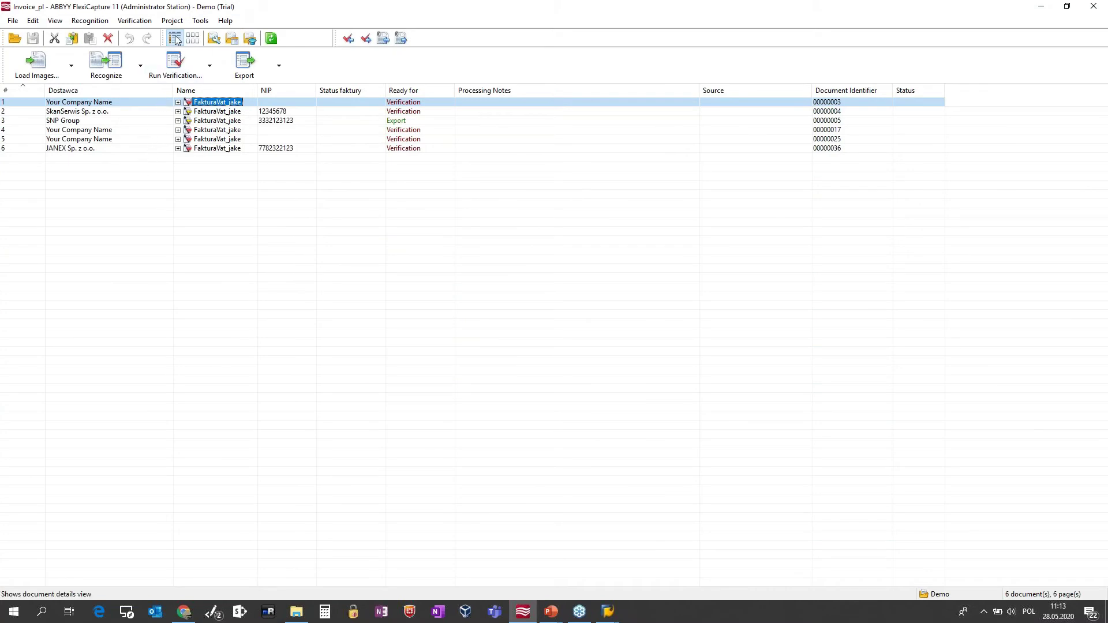
Step: Open batch HF_ID05 from the working batches list to view its document, and return to the Demo batch
{"action": "left_click", "coordinate": [232, 38]}
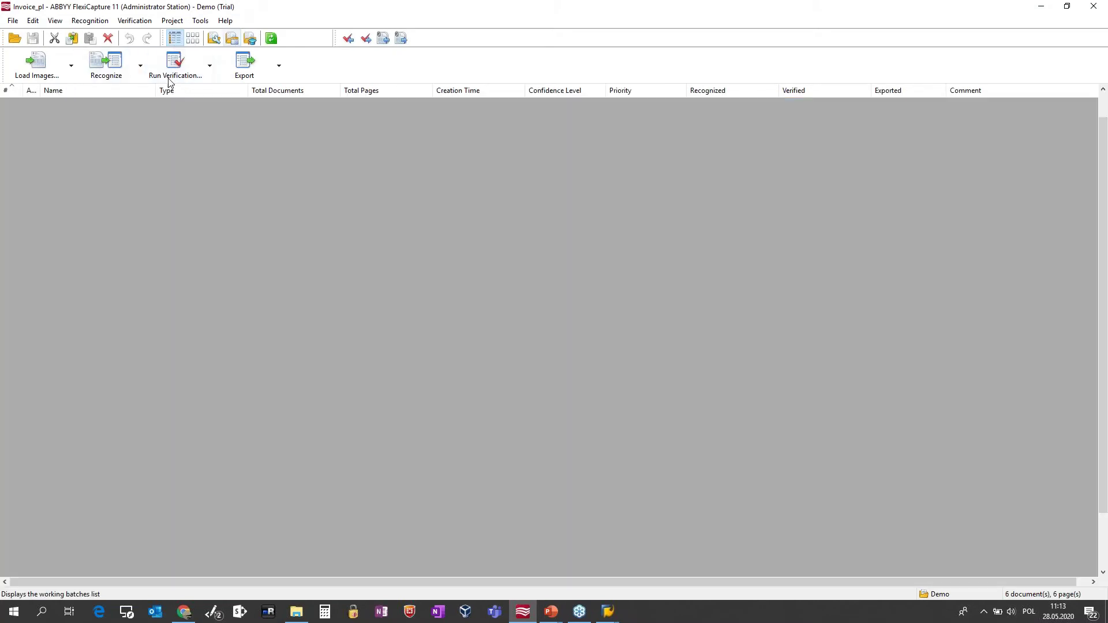
{"action": "double_click", "coordinate": [139, 96]}
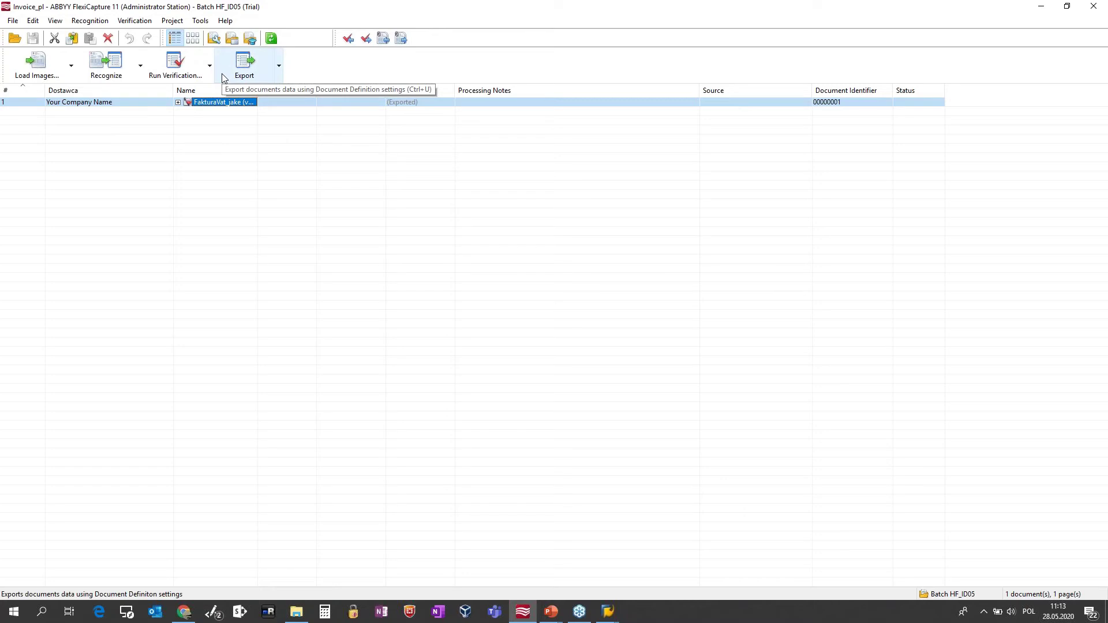
{"action": "left_click", "coordinate": [233, 42]}
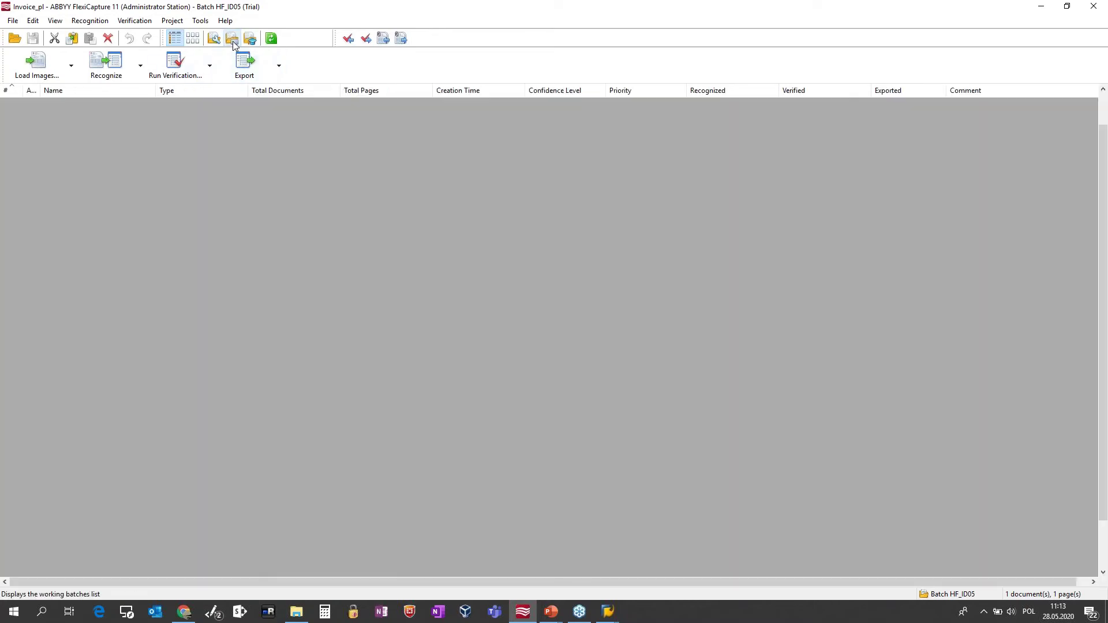
{"action": "double_click", "coordinate": [186, 102]}
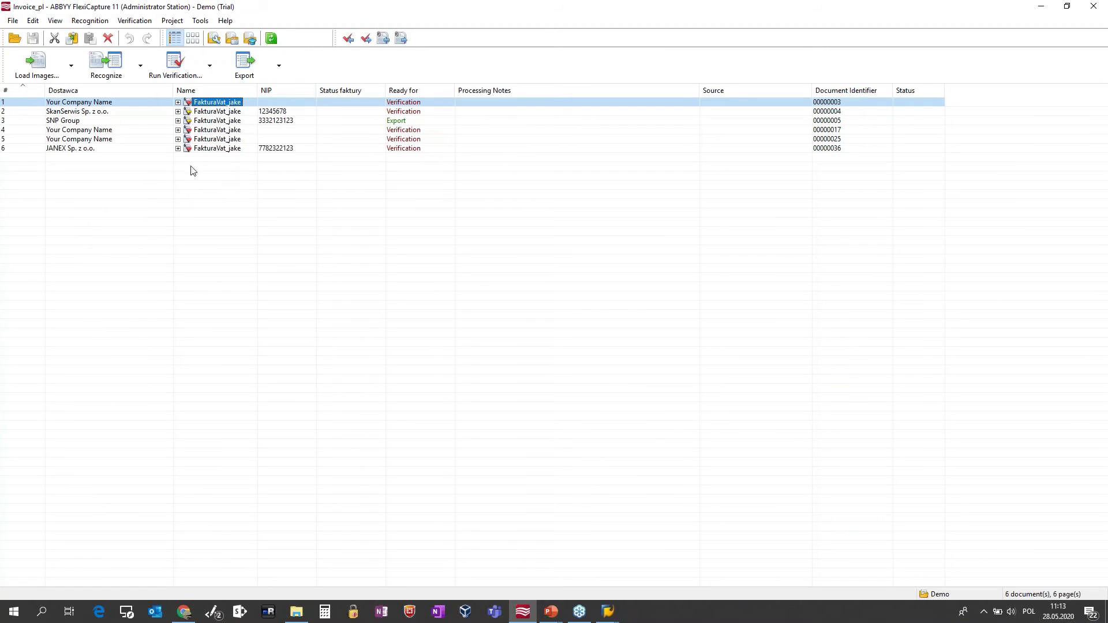
Step: Expand the first three documents and the JANEX Sp. z o.o. document to view their pages and source files
{"action": "left_click", "coordinate": [179, 103]}
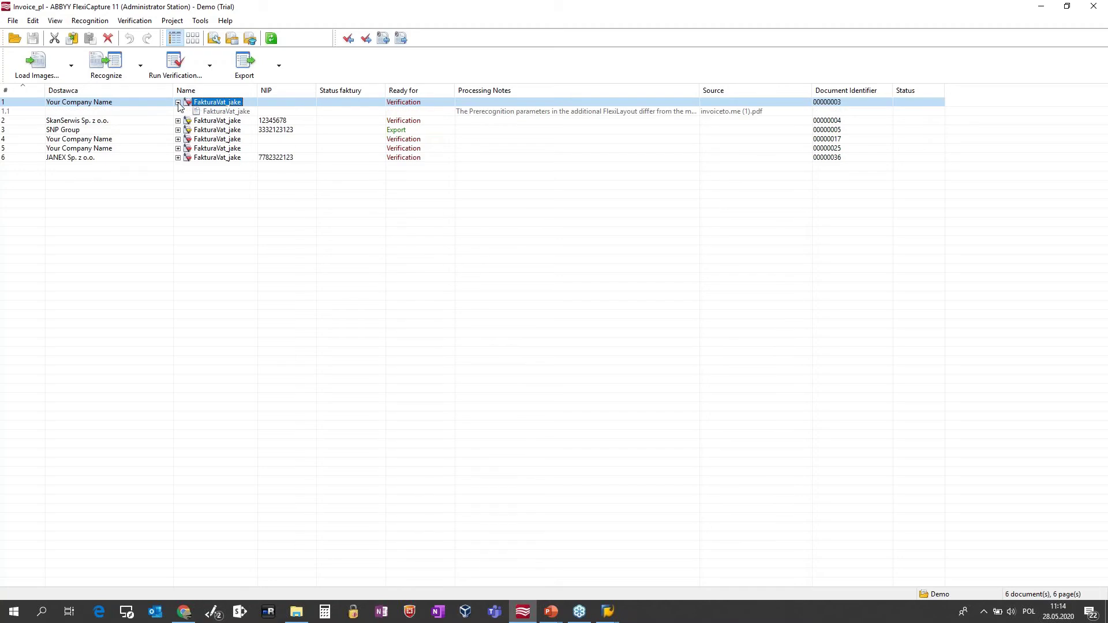
{"action": "left_click", "coordinate": [179, 120]}
{"action": "left_click", "coordinate": [178, 139]}
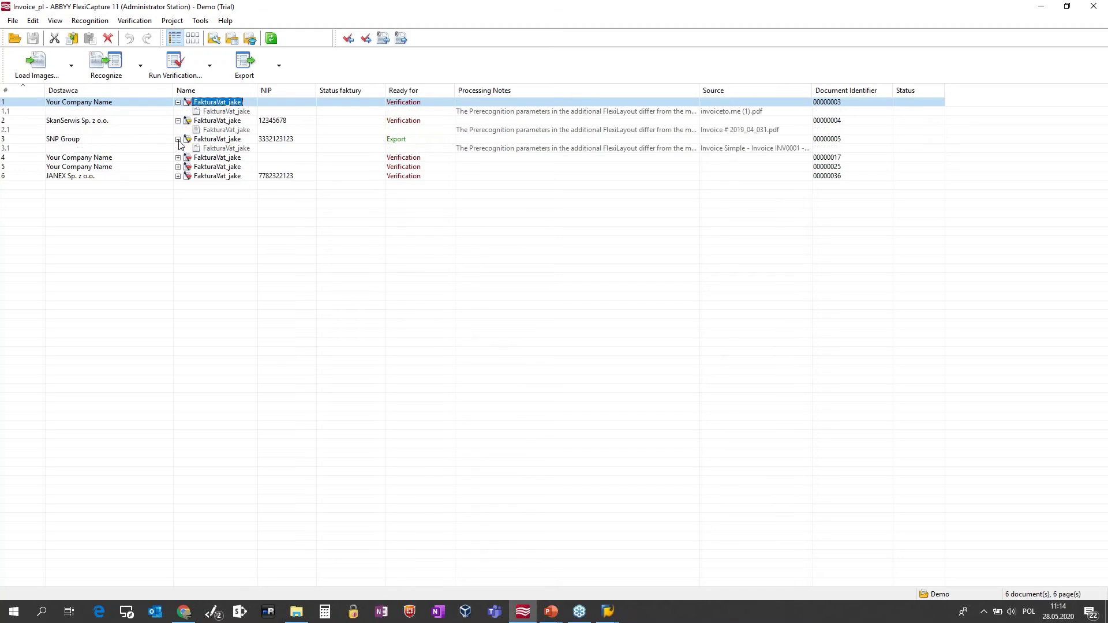
{"action": "left_click", "coordinate": [177, 178]}
{"action": "left_click", "coordinate": [178, 176]}
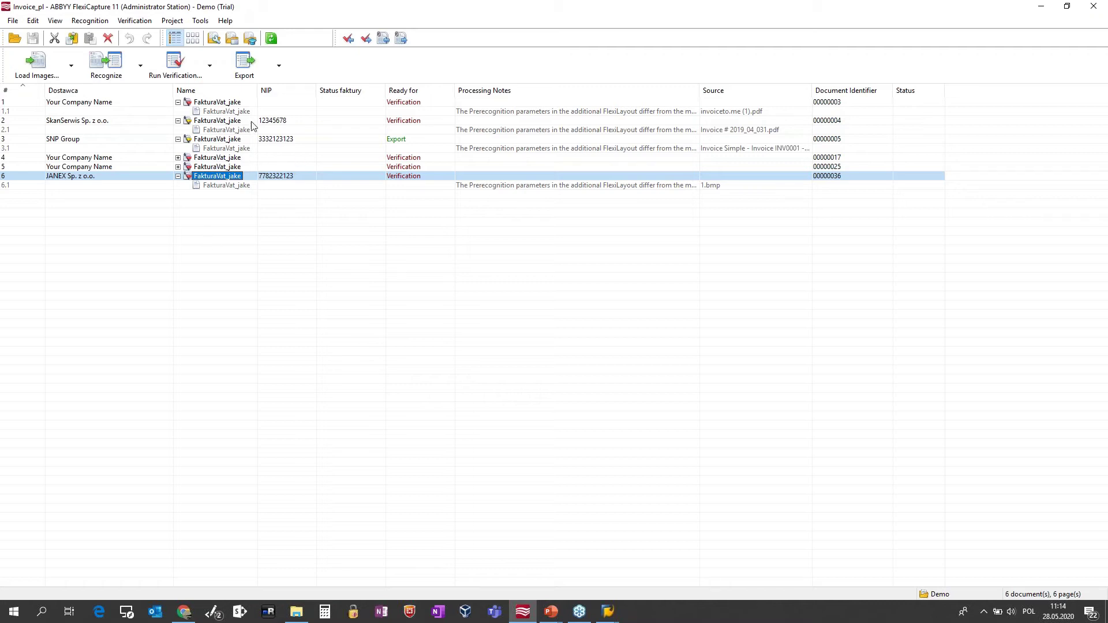
Step: Collapse the expanded documents and open the JANEX Sp. z o.o. invoice in a widened document view
{"action": "left_click", "coordinate": [178, 176]}
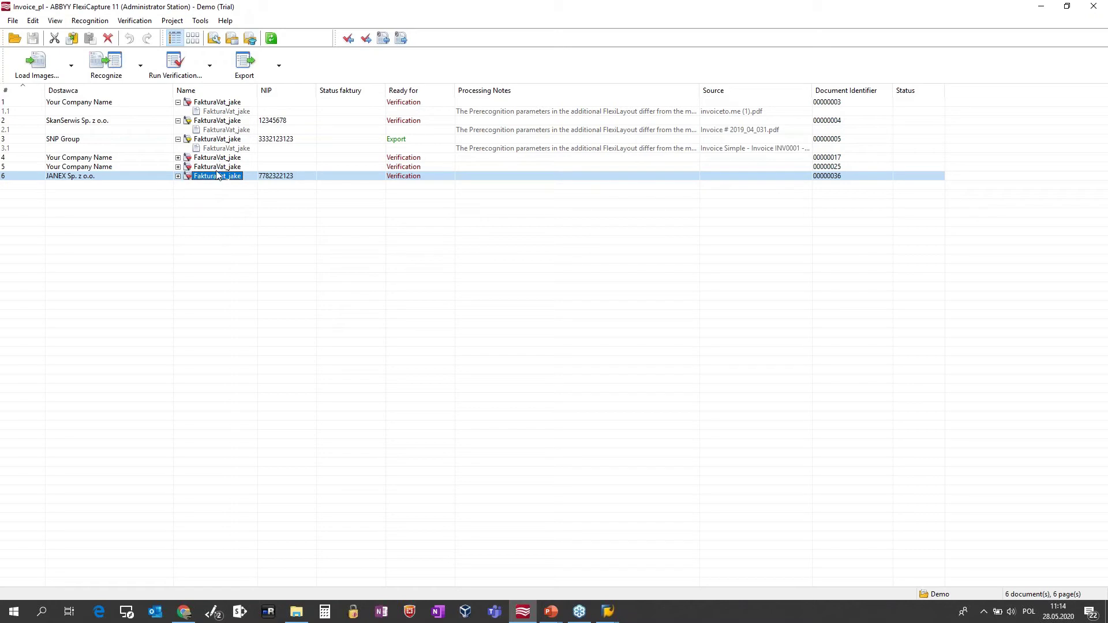
{"action": "left_click", "coordinate": [178, 102]}
{"action": "left_click", "coordinate": [178, 111]}
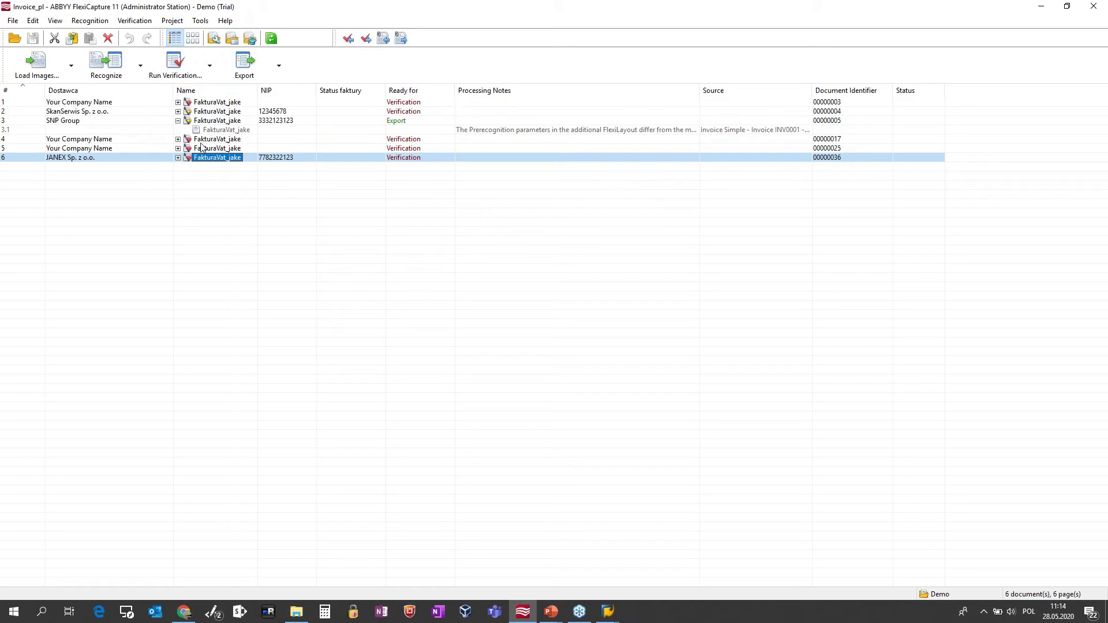
{"action": "left_click", "coordinate": [178, 120]}
{"action": "double_click", "coordinate": [224, 149]}
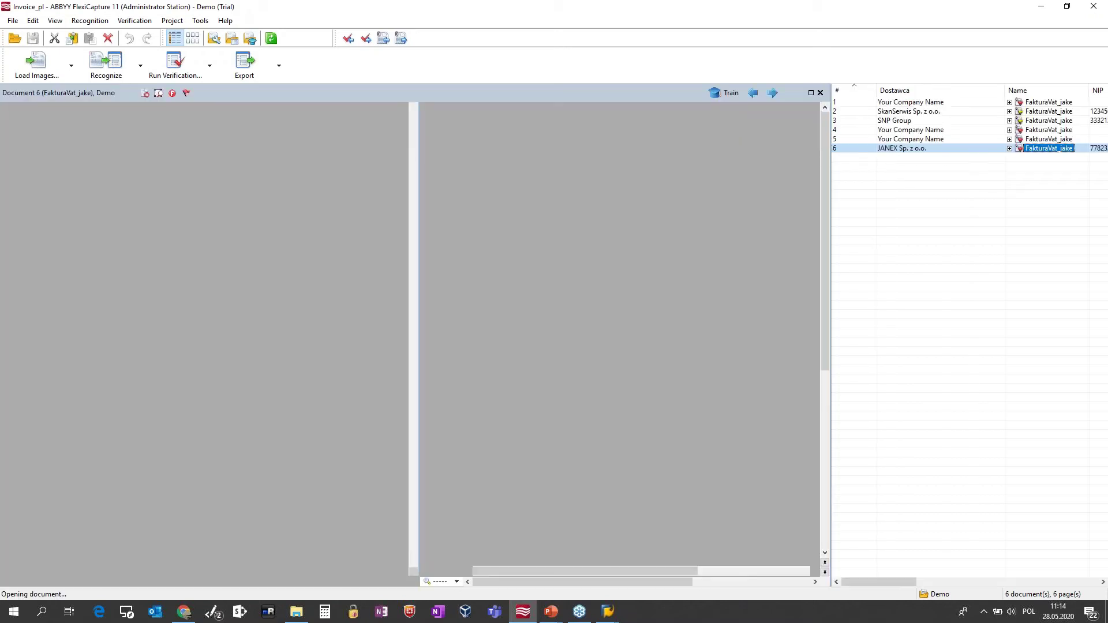
{"action": "left_click_drag", "start_coordinate": [831, 195], "coordinate": [897, 195]}
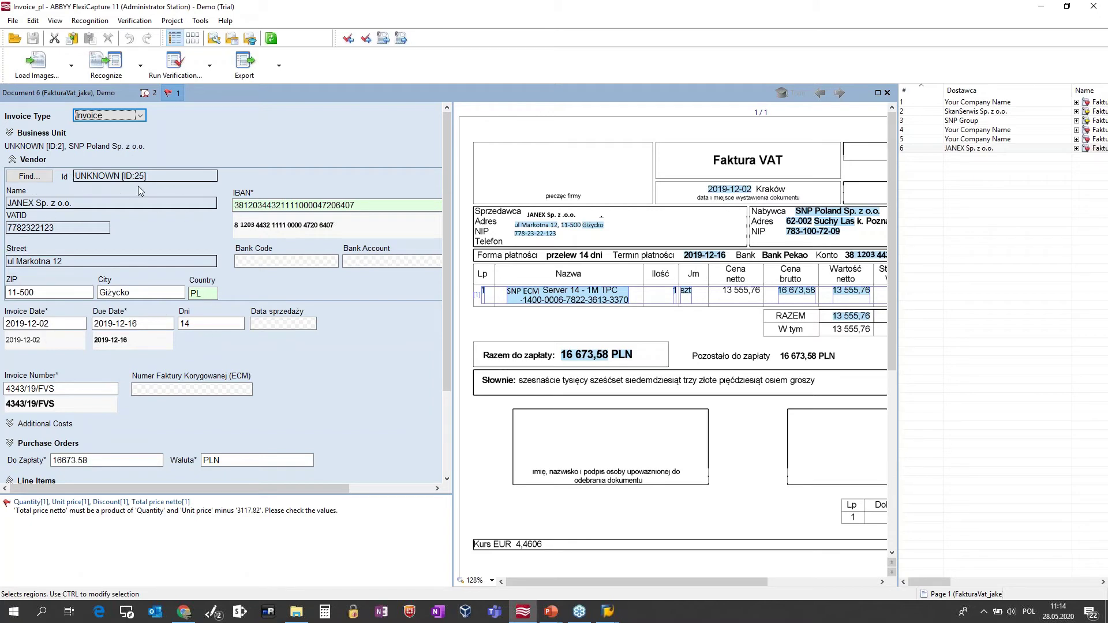
Step: Check the vendor's name, VAT ID and IBAN fields against their regions on the scanned invoice
{"action": "left_click", "coordinate": [101, 203]}
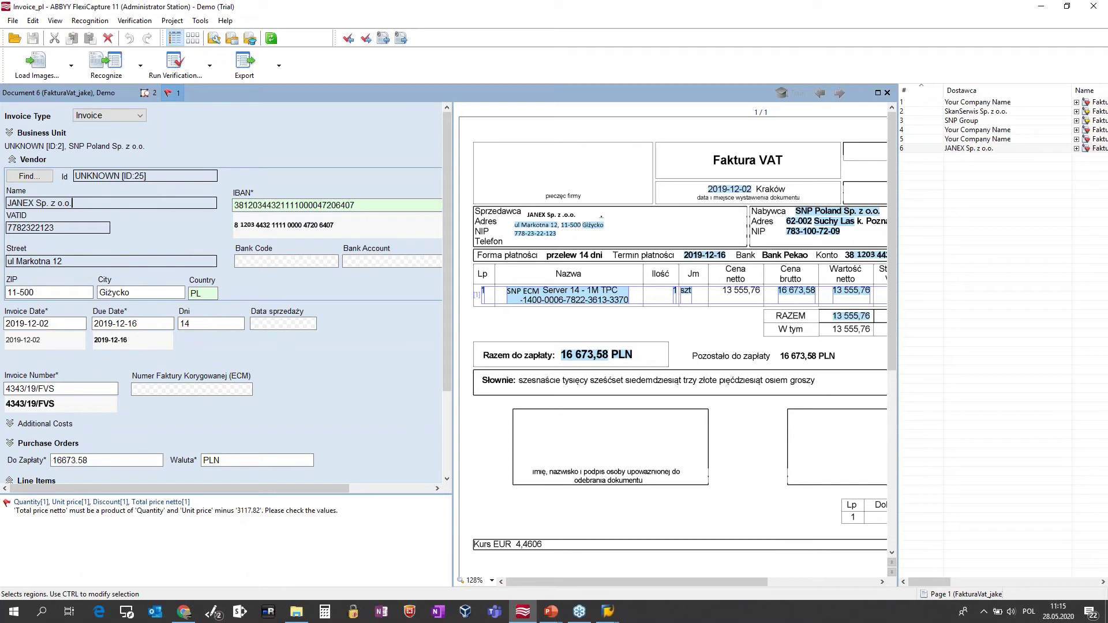
{"action": "left_click", "coordinate": [52, 225]}
{"action": "left_click_drag", "start_coordinate": [53, 228], "coordinate": [7, 224]}
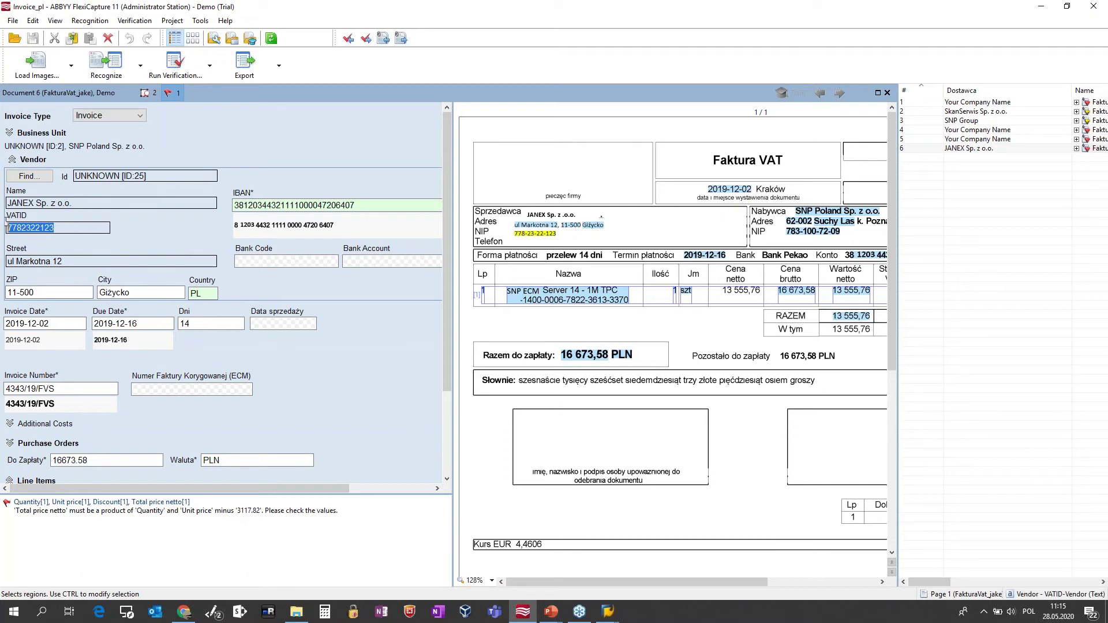
{"action": "left_click_drag", "start_coordinate": [258, 205], "coordinate": [317, 205]}
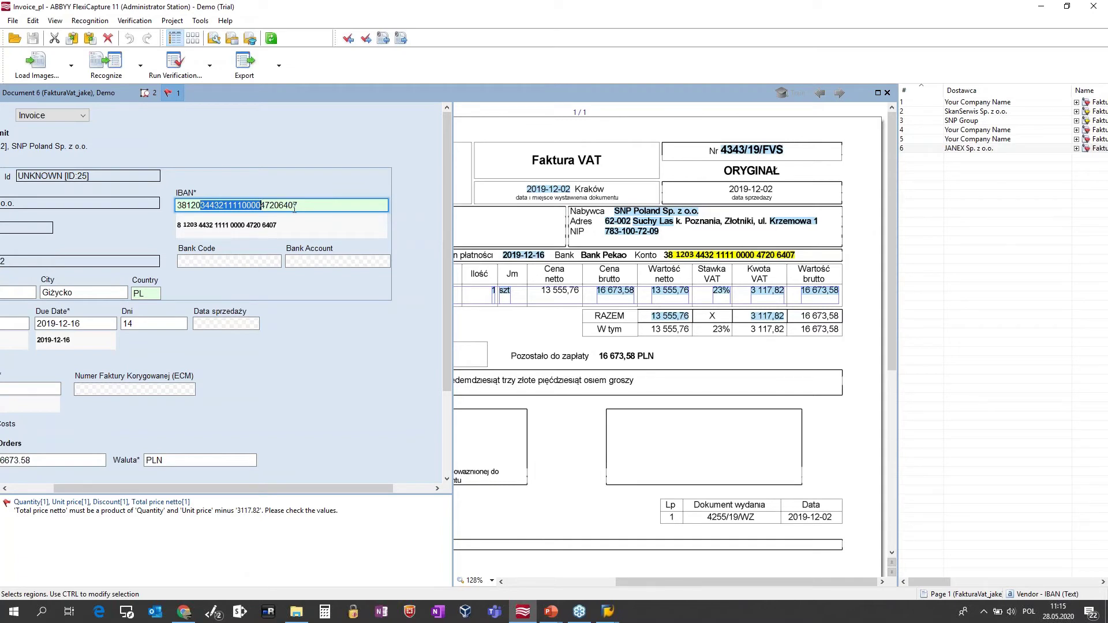
{"action": "left_click_drag", "start_coordinate": [629, 581], "coordinate": [537, 572]}
{"action": "left_click", "coordinate": [40, 487]}
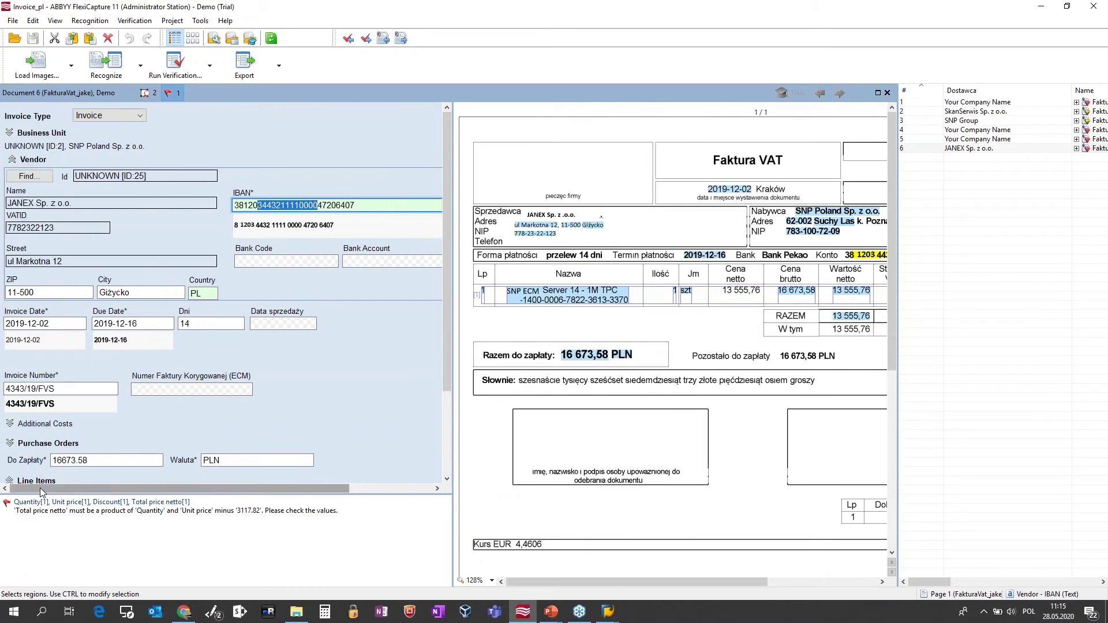
Step: Compare the invoice date, due date and payment days (Dni) fields with the scanned invoice
{"action": "left_click", "coordinate": [36, 324]}
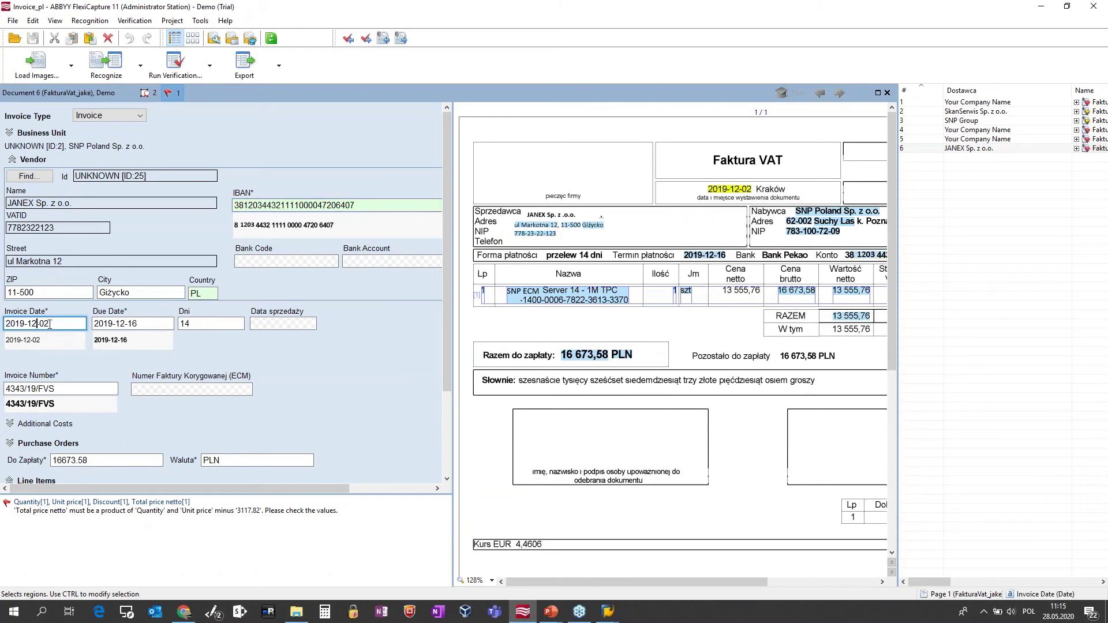
{"action": "left_click", "coordinate": [128, 324]}
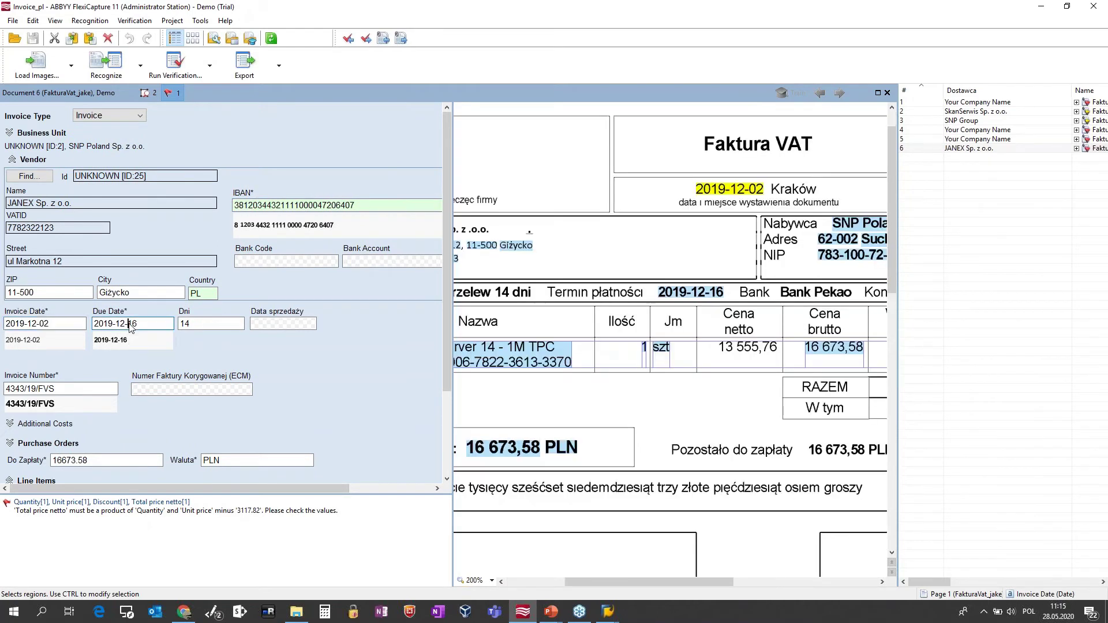
{"action": "left_click", "coordinate": [217, 323]}
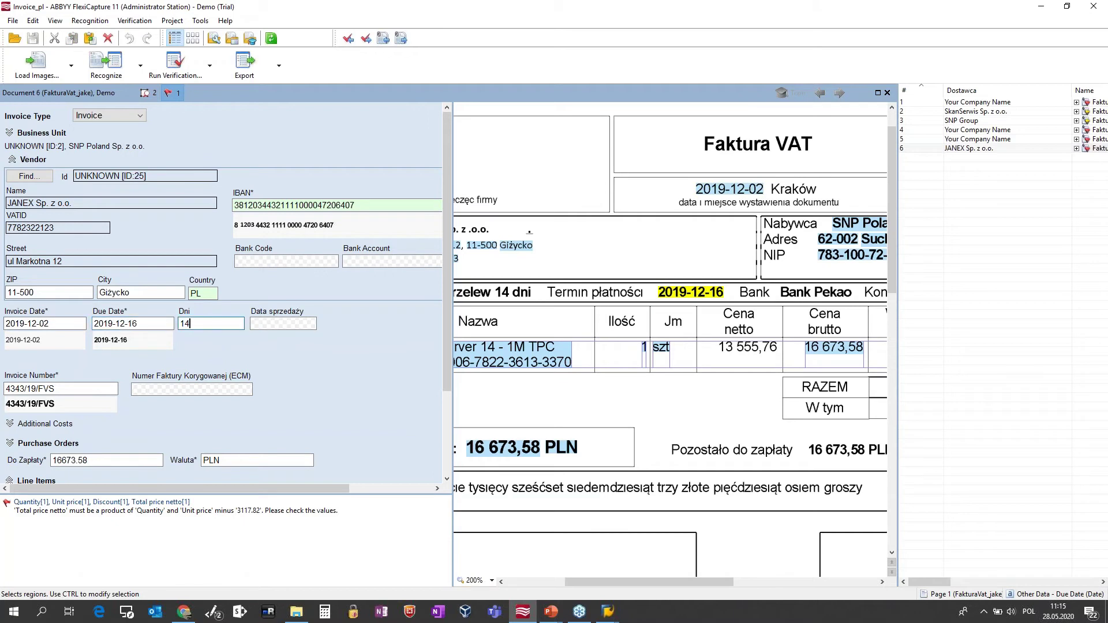
{"action": "left_click", "coordinate": [134, 324]}
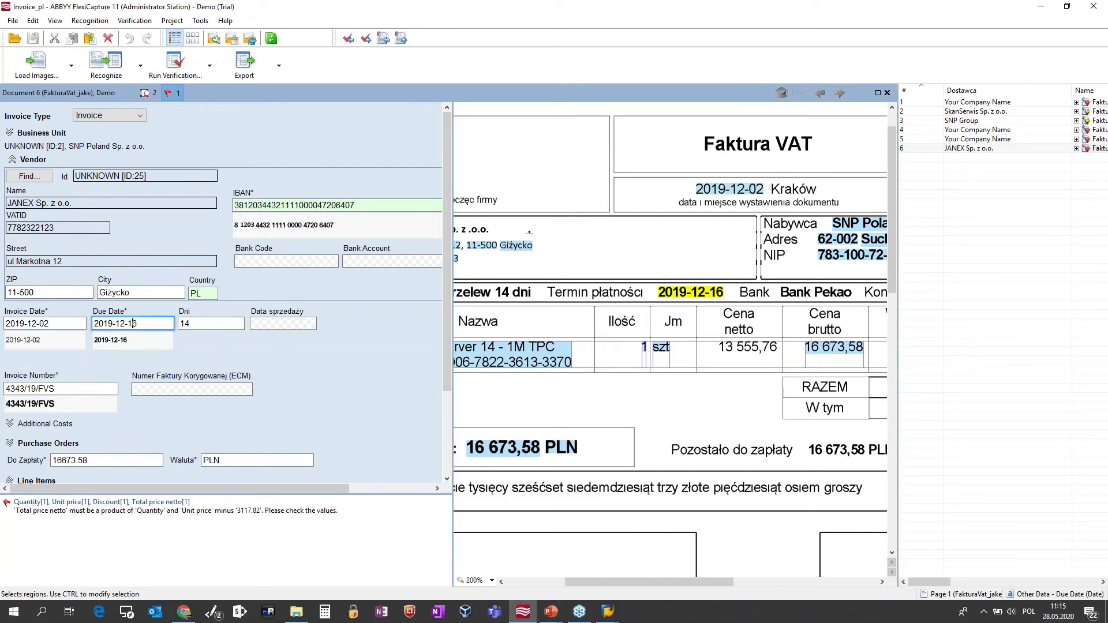
{"action": "double_click", "coordinate": [106, 324]}
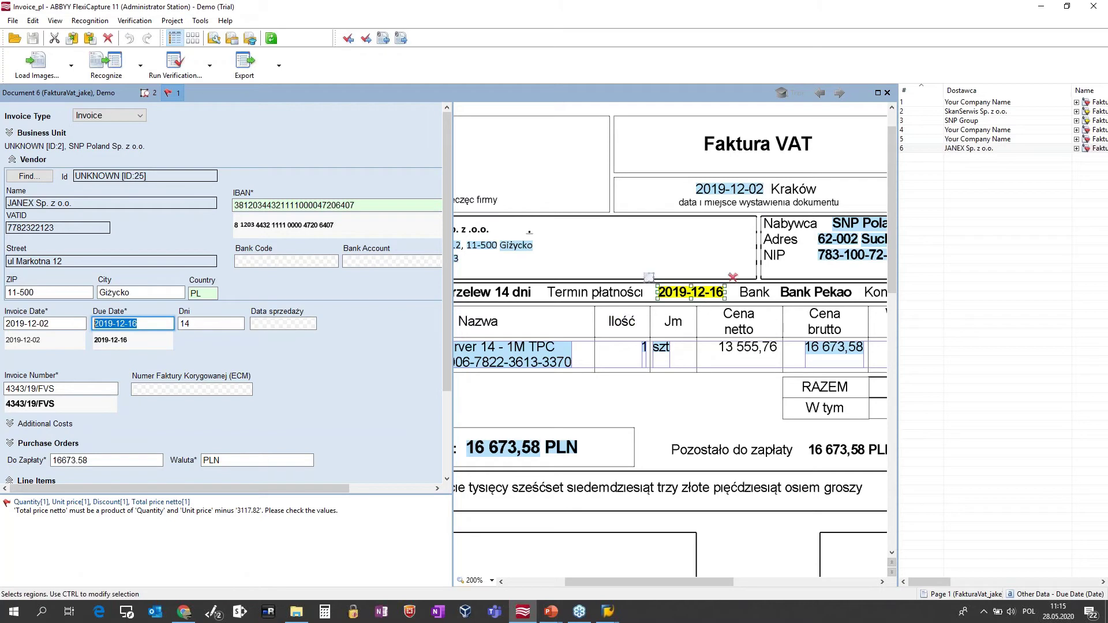
{"action": "left_click", "coordinate": [211, 324]}
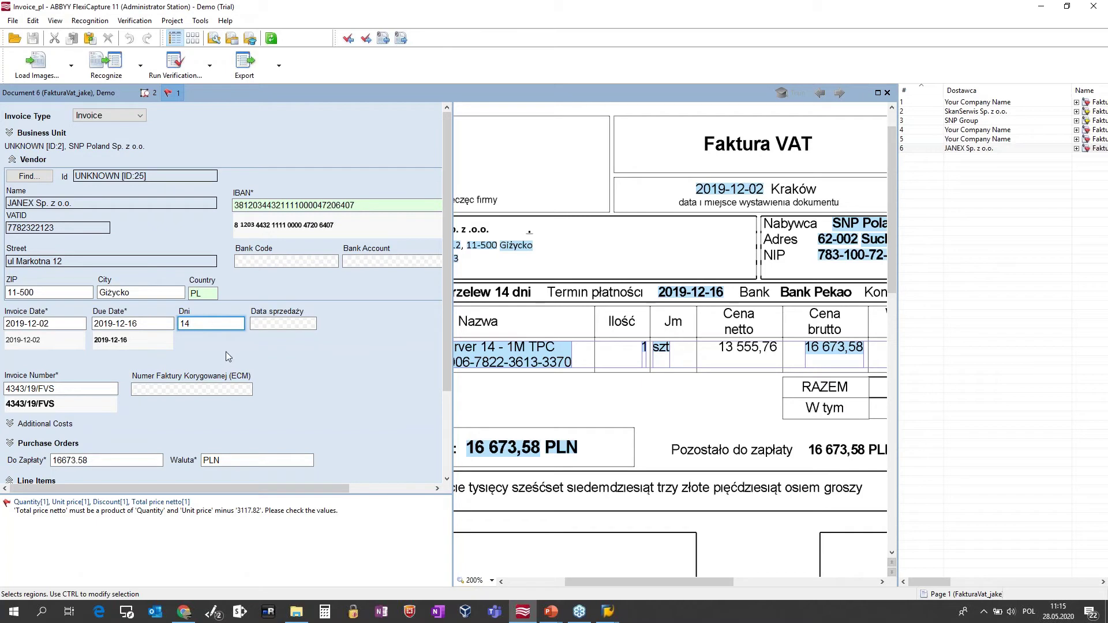
Step: Check the invoice number and the Do Zapłaty amount against the scan, and widen the document view further
{"action": "left_click", "coordinate": [43, 388]}
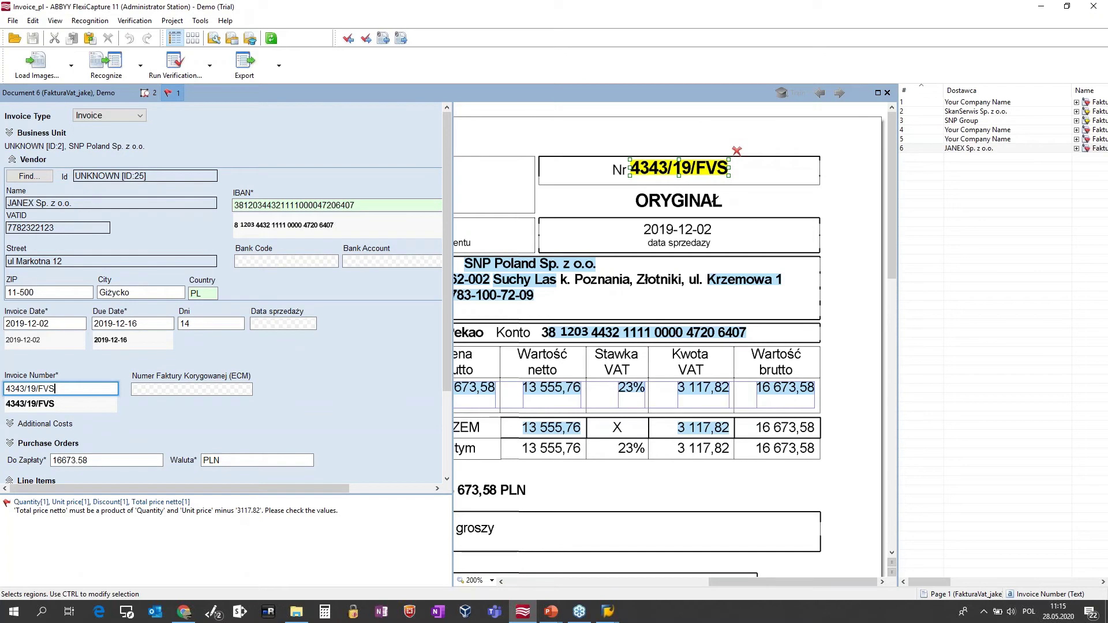
{"action": "key", "text": "Tab"}
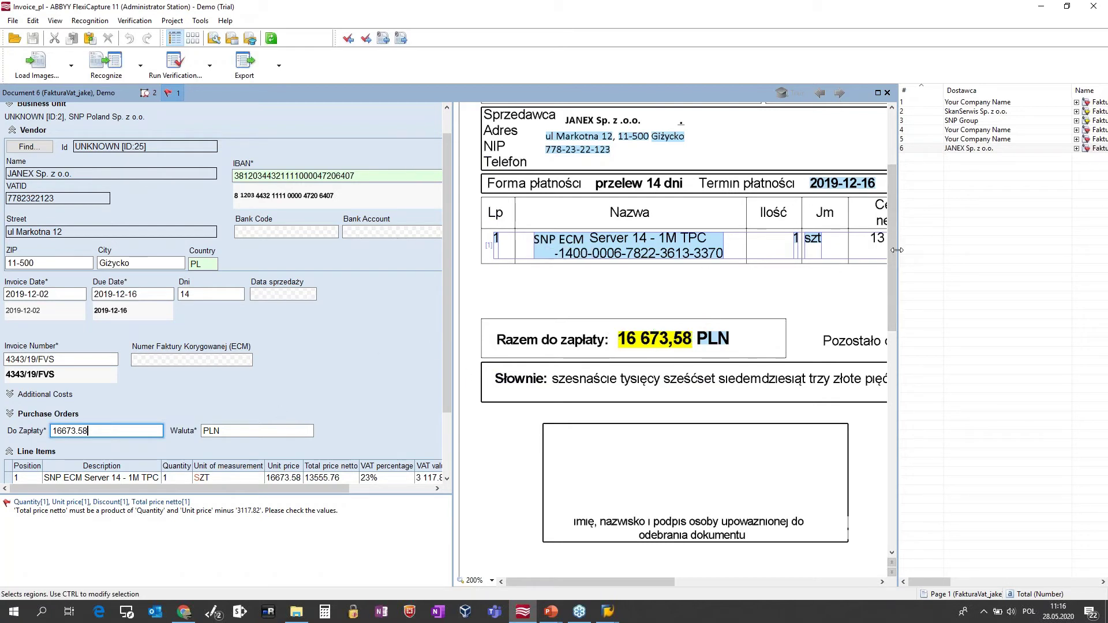
{"action": "left_click_drag", "start_coordinate": [899, 252], "coordinate": [936, 252]}
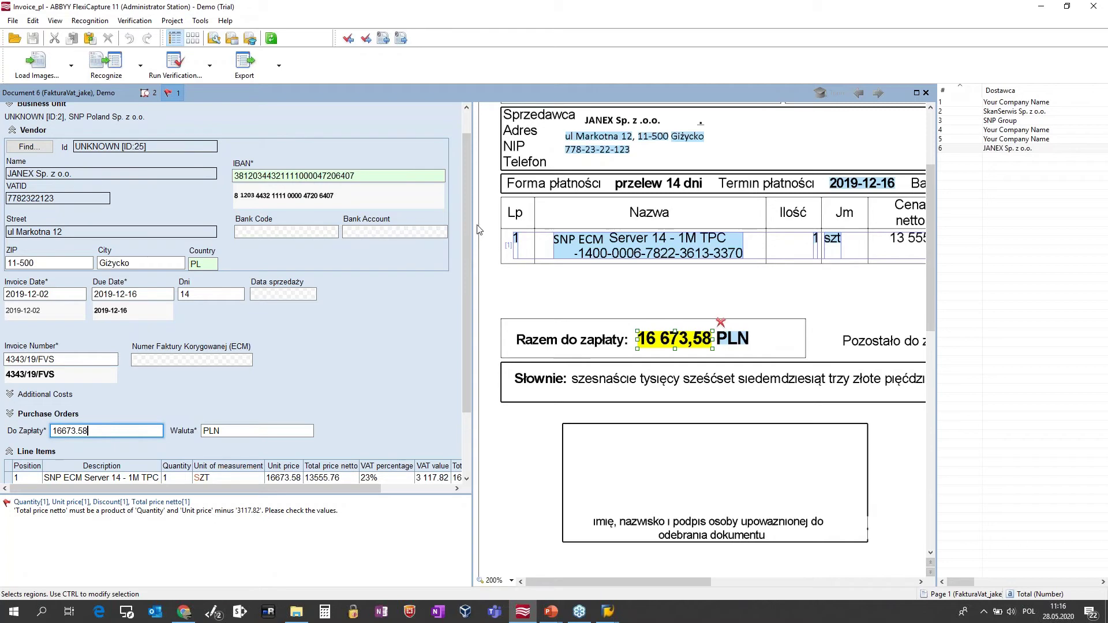
Step: Examine the first line item's description and locate its matching row on the scanned invoice
{"action": "left_click_drag", "start_coordinate": [463, 218], "coordinate": [460, 278]}
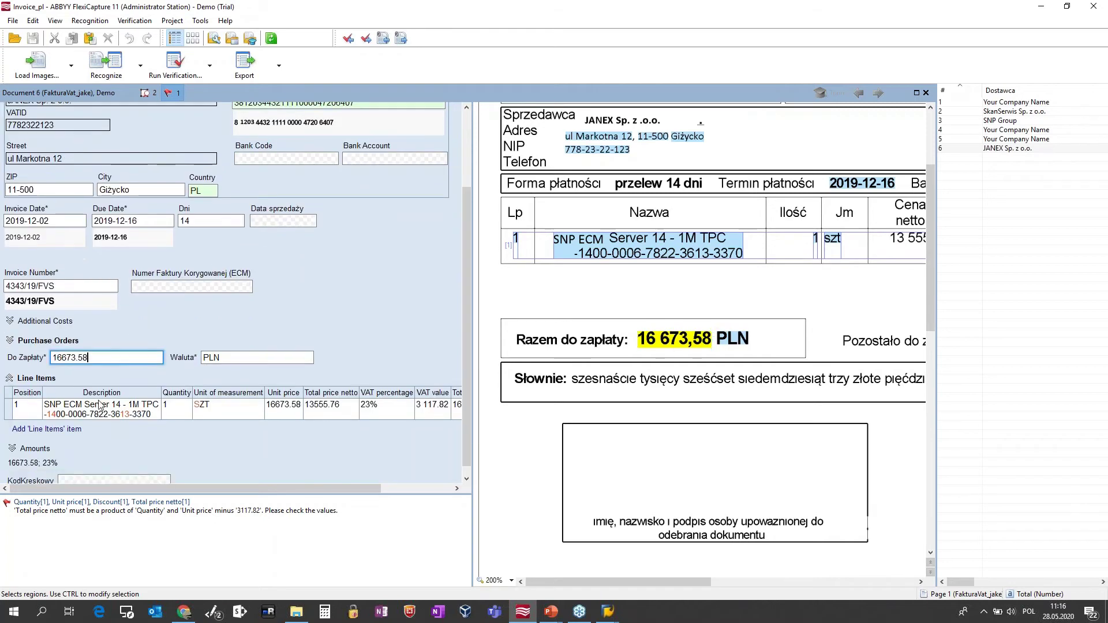
{"action": "left_click", "coordinate": [100, 414]}
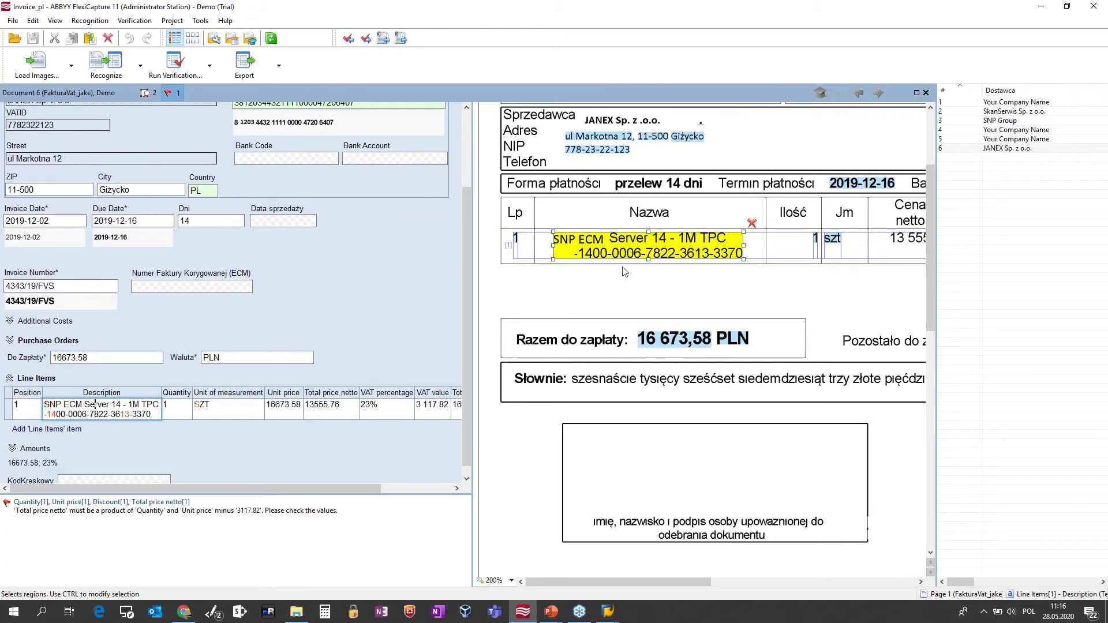
{"action": "scroll", "coordinate": [677, 296], "scroll_direction": "down", "scroll_amount": 2}
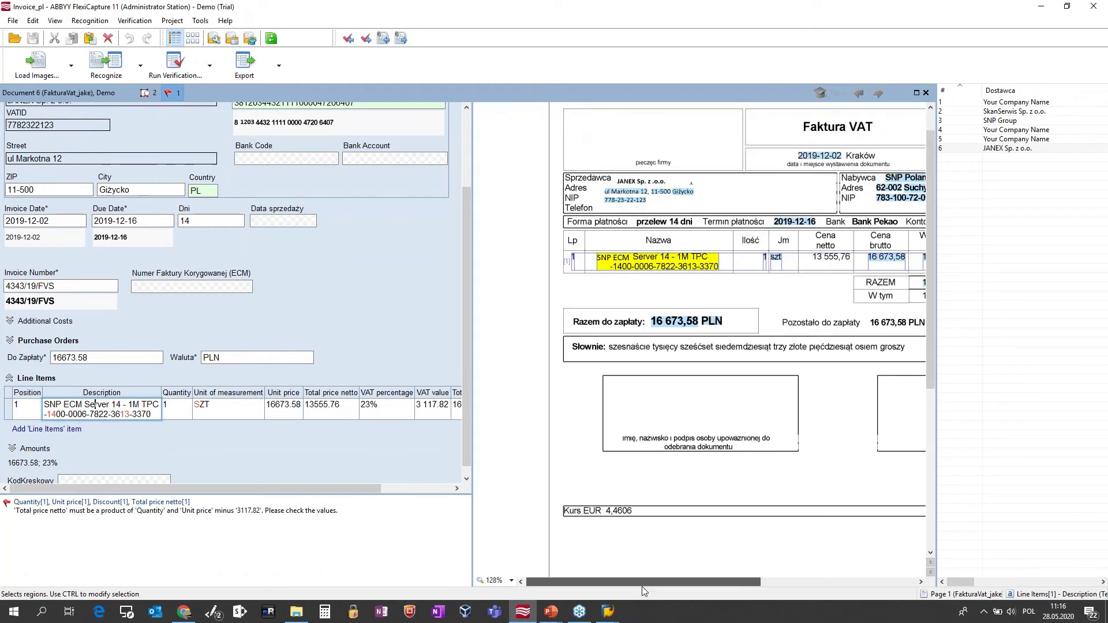
{"action": "left_click_drag", "start_coordinate": [645, 582], "coordinate": [690, 582]}
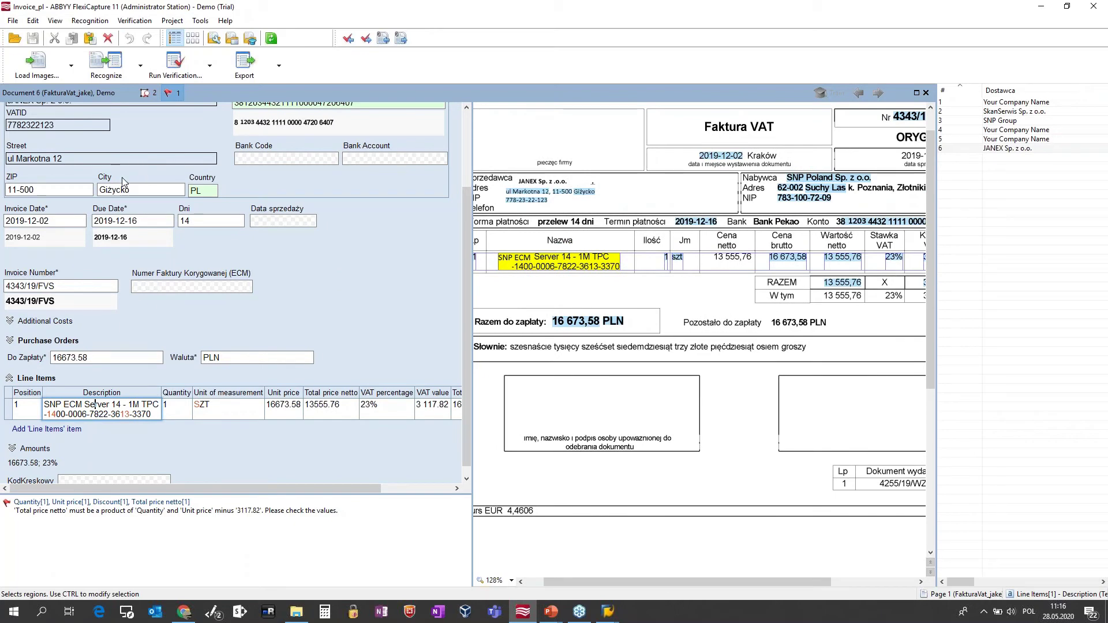
Step: Review the header fields again, locating the invoice number, Do Zapłaty amount and invoice date on the scan
{"action": "scroll", "coordinate": [123, 178], "scroll_direction": "up", "scroll_amount": 3}
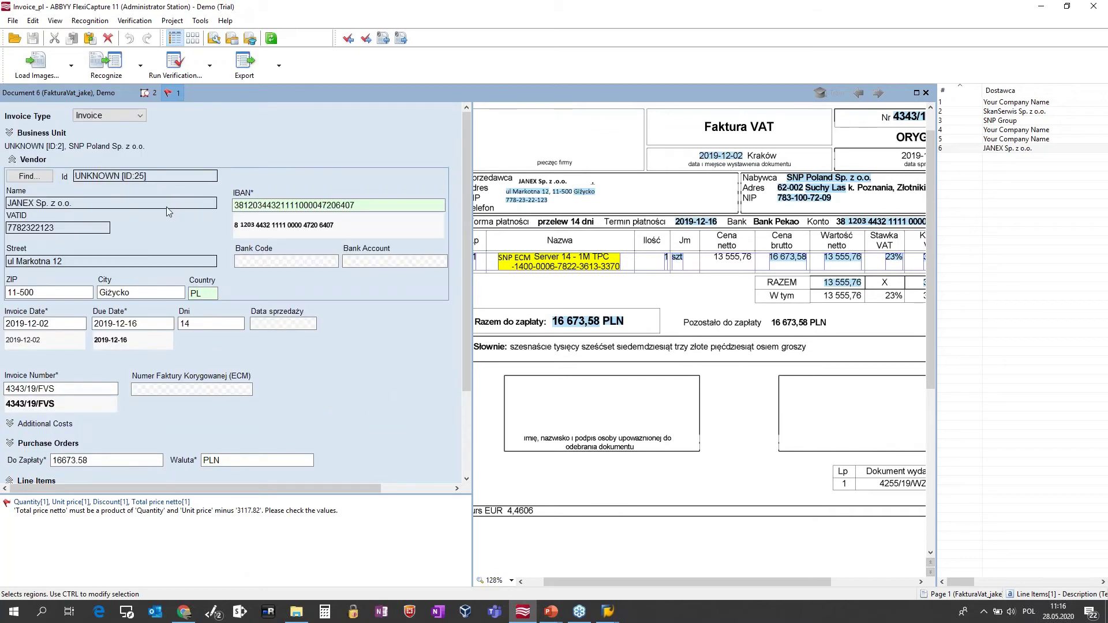
{"action": "left_click", "coordinate": [83, 391]}
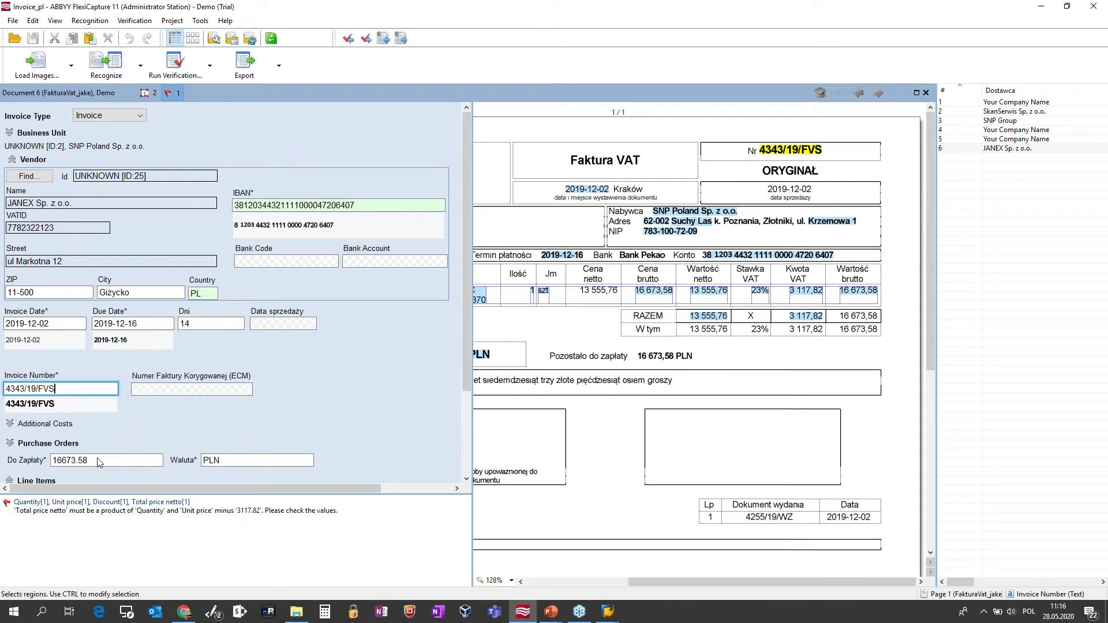
{"action": "left_click", "coordinate": [95, 460]}
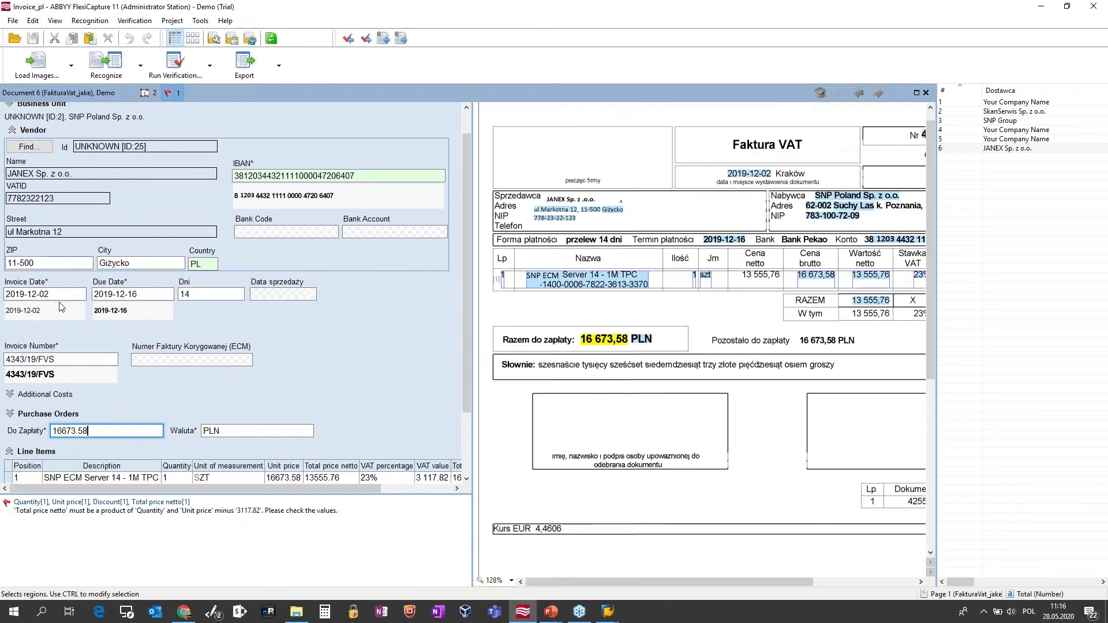
{"action": "left_click", "coordinate": [58, 295]}
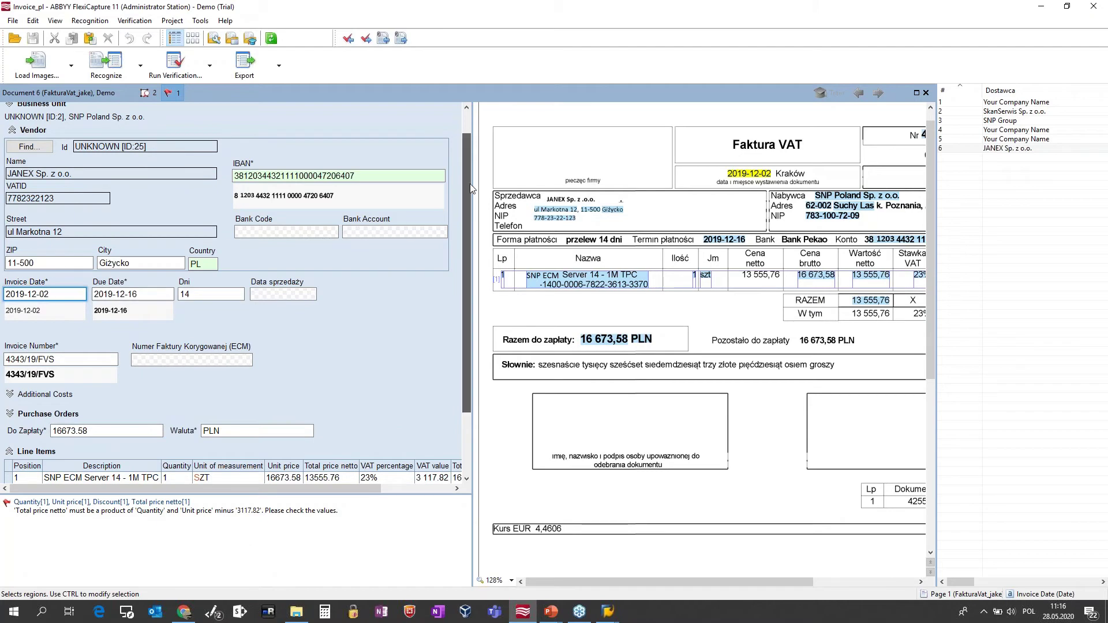
Step: Check the first line item's description, unit price and unit of measurement against the scanned invoice
{"action": "left_click_drag", "start_coordinate": [468, 192], "coordinate": [485, 242]}
{"action": "left_click", "coordinate": [121, 404]}
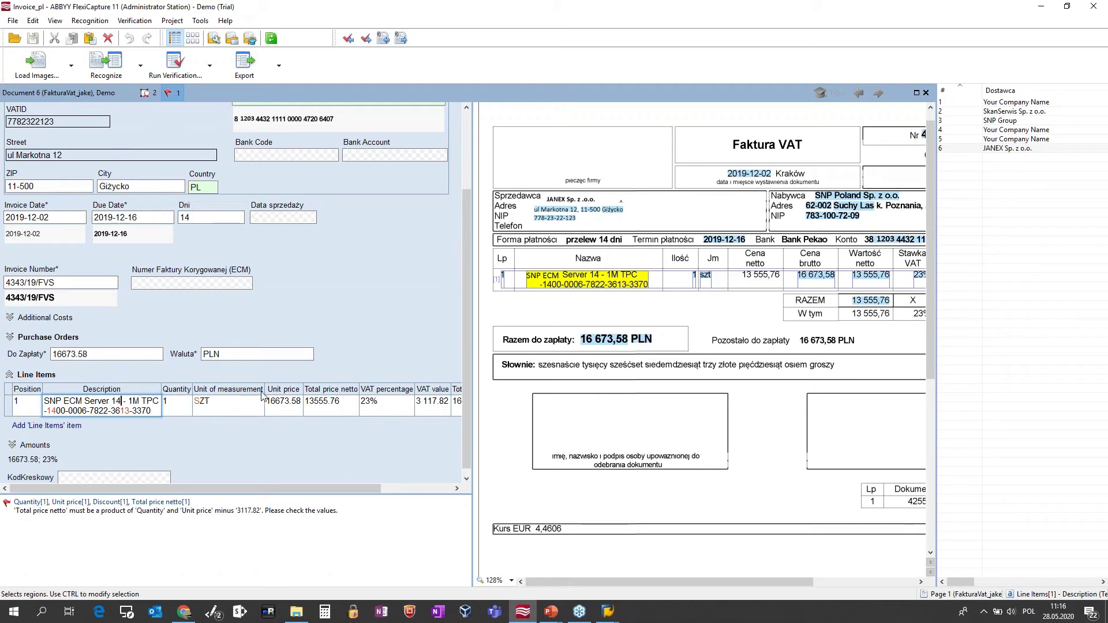
{"action": "left_click", "coordinate": [283, 412]}
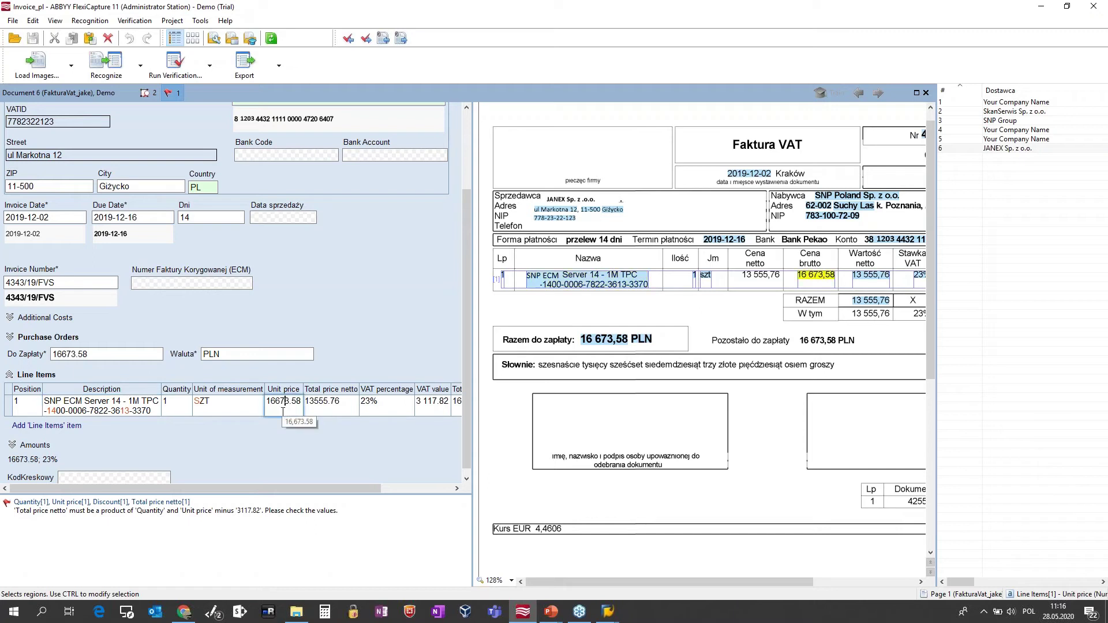
{"action": "left_click", "coordinate": [220, 416]}
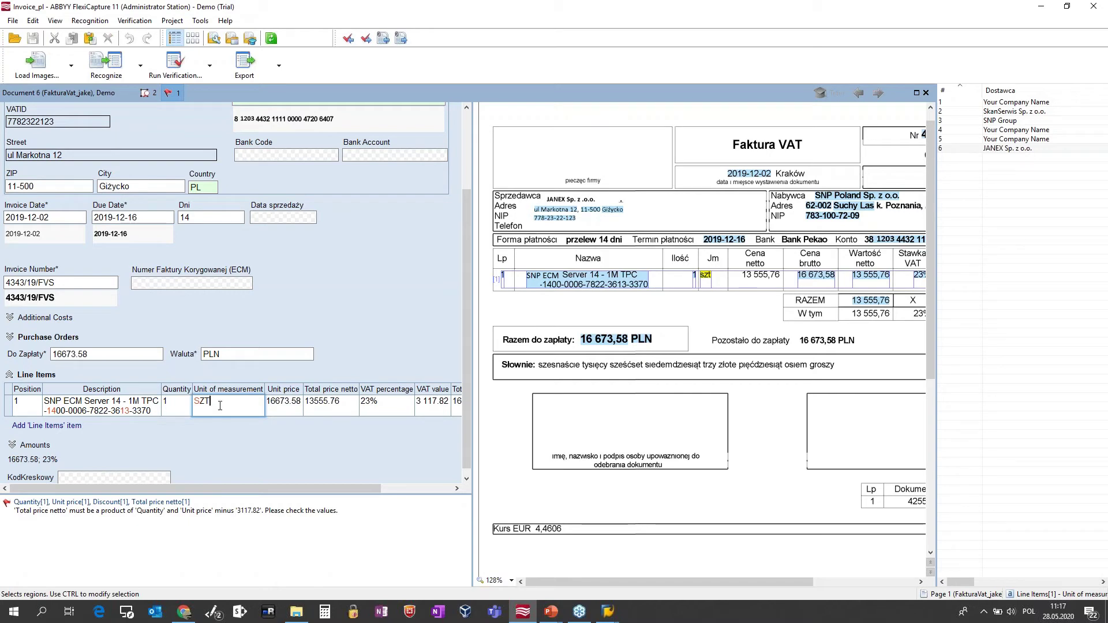
Step: Check the first line item's quantity and VAT percentage against the scanned JANEX invoice
{"action": "mouse_move", "coordinate": [288, 493]}
{"action": "left_mouse_down"}
{"action": "mouse_move", "coordinate": [361, 499]}
{"action": "mouse_move", "coordinate": [287, 500]}
{"action": "left_mouse_up"}
{"action": "left_click", "coordinate": [176, 409]}
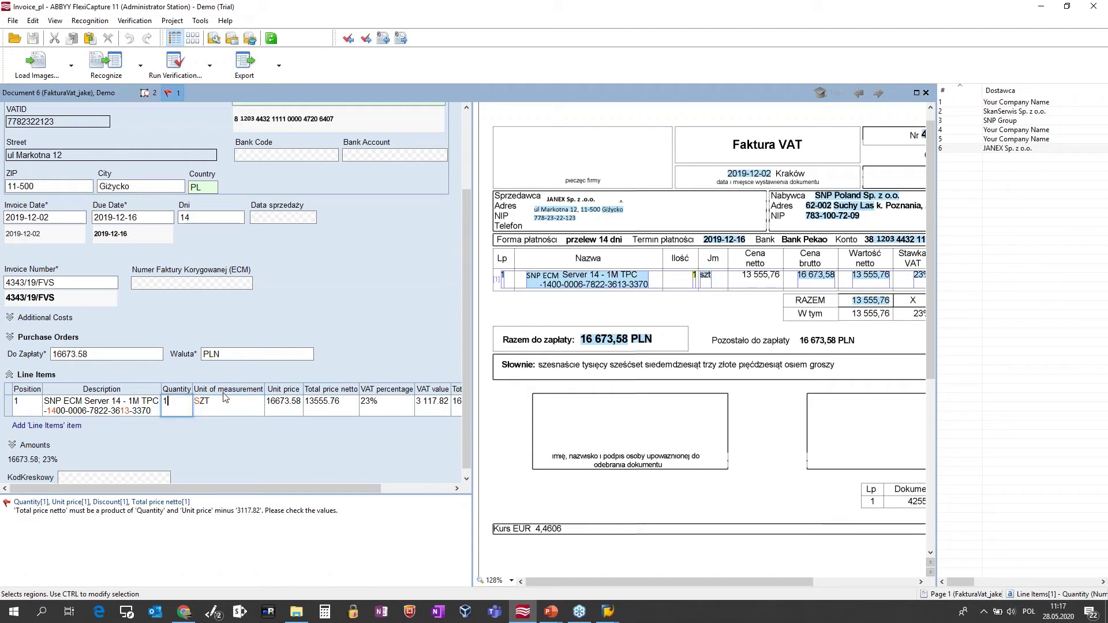
{"action": "mouse_move", "coordinate": [383, 490]}
{"action": "left_mouse_down"}
{"action": "mouse_move", "coordinate": [445, 490]}
{"action": "mouse_move", "coordinate": [369, 491]}
{"action": "left_mouse_up"}
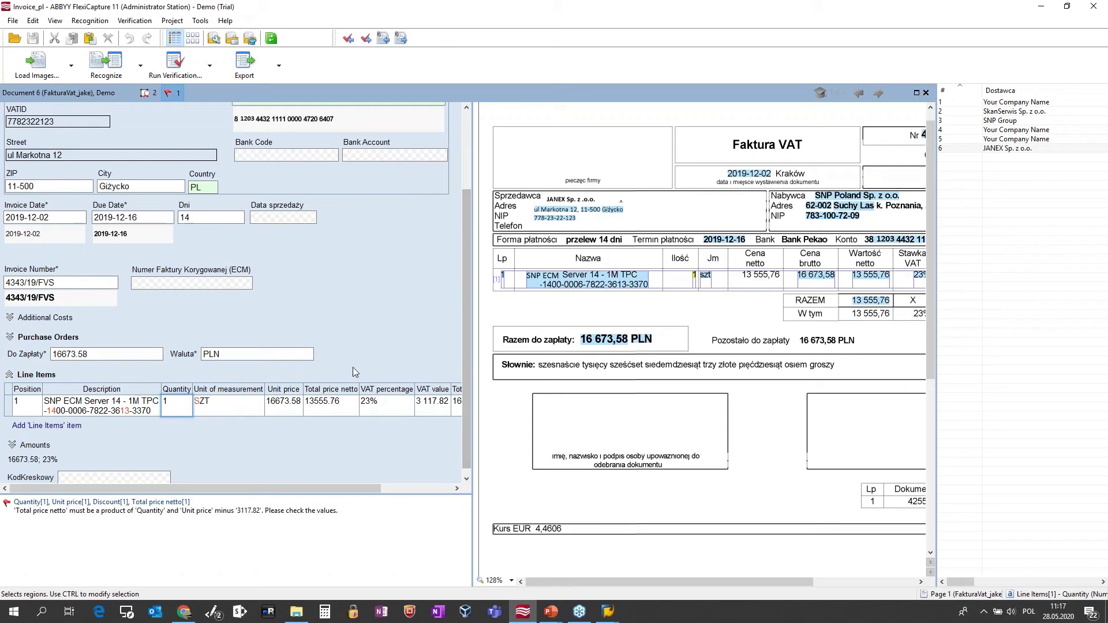
{"action": "left_click", "coordinate": [379, 412]}
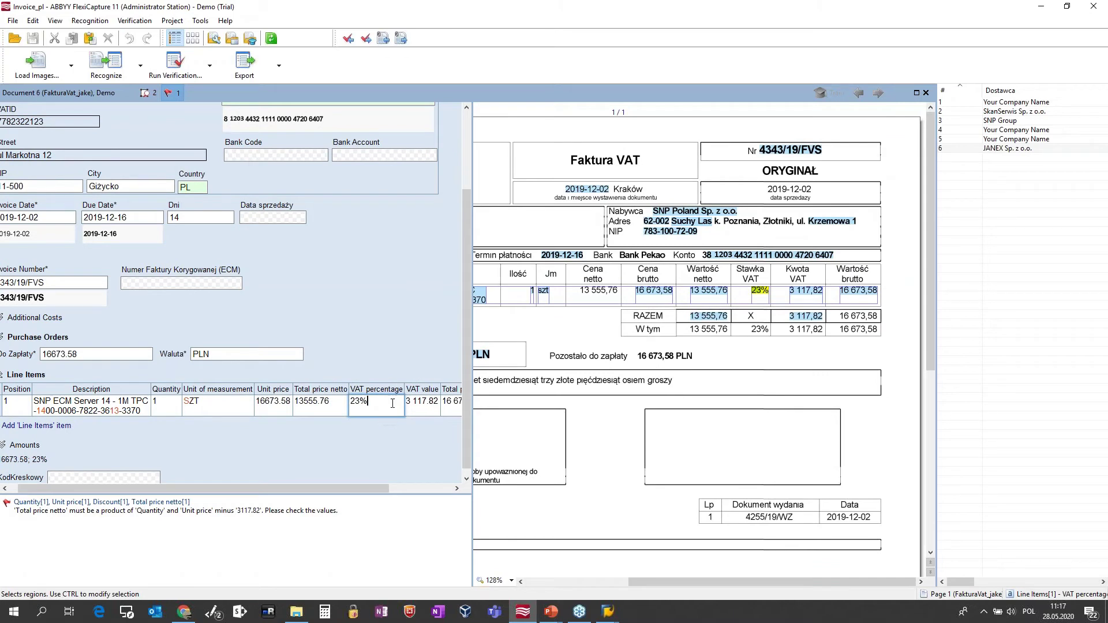
Step: Check the line item's currency and locate the Waluta field's value on the scan
{"action": "left_click_drag", "start_coordinate": [373, 489], "coordinate": [439, 489]}
{"action": "left_click", "coordinate": [450, 404]}
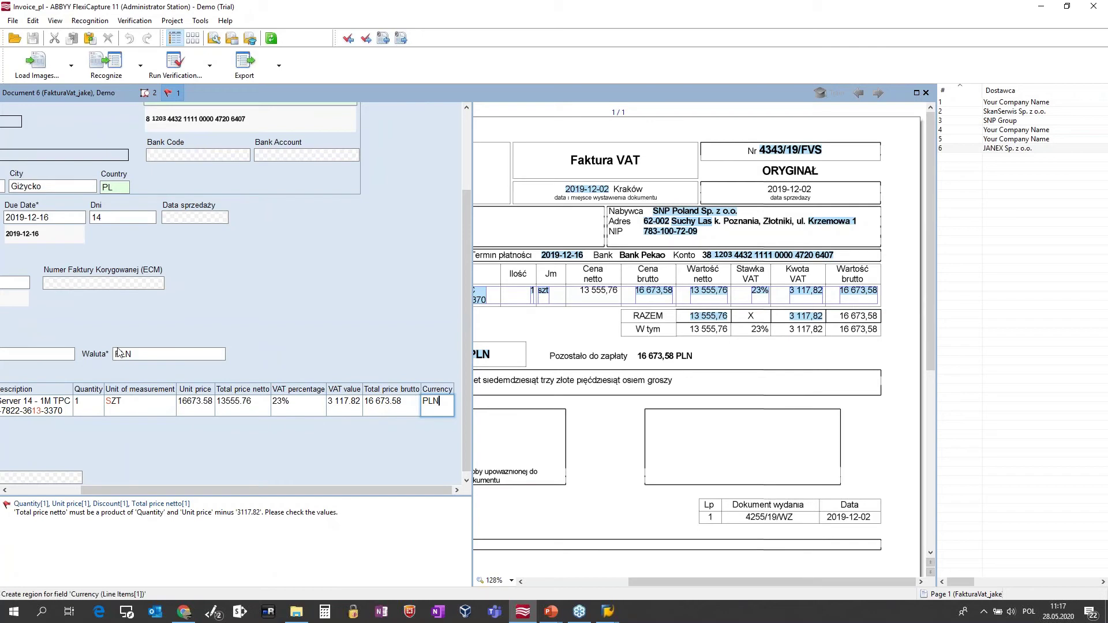
{"action": "left_click", "coordinate": [157, 354]}
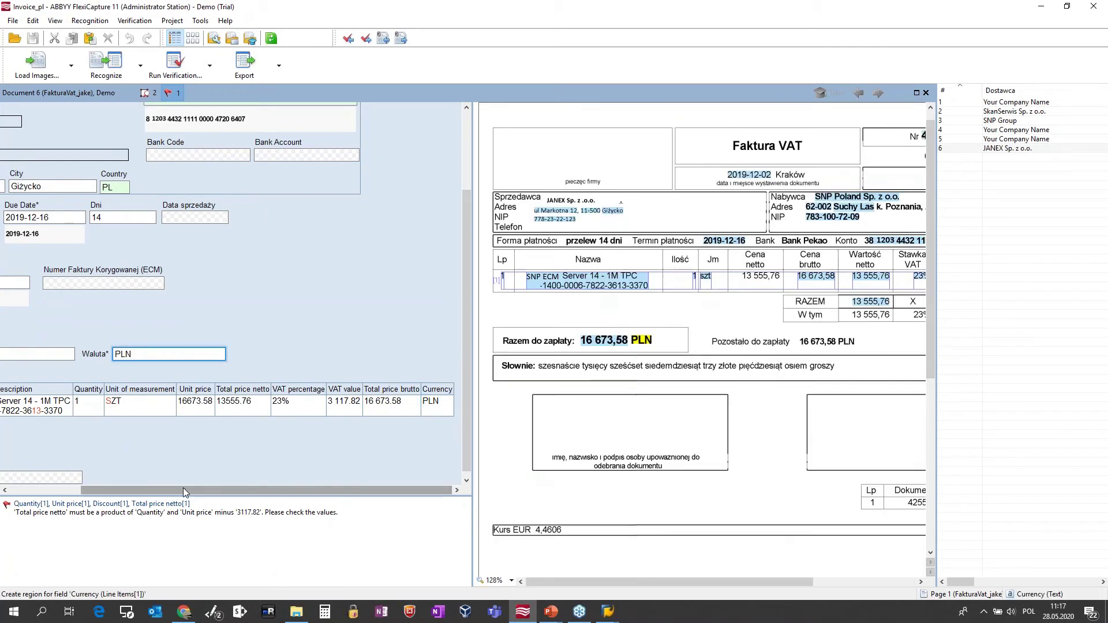
{"action": "left_click_drag", "start_coordinate": [185, 491], "coordinate": [104, 492]}
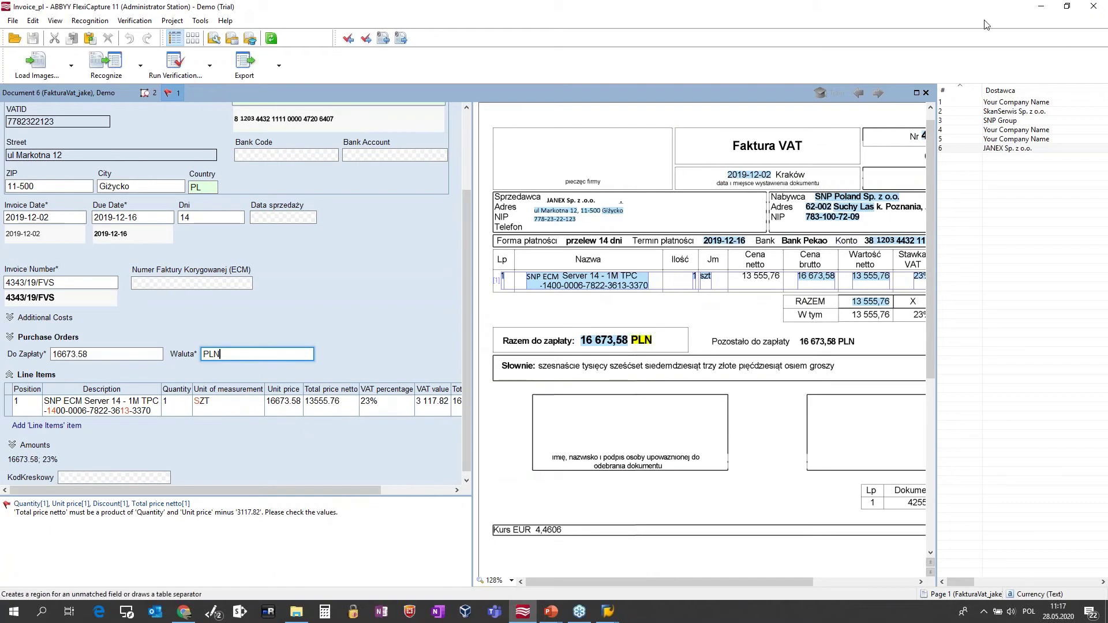
{"action": "left_click", "coordinate": [943, 30]}
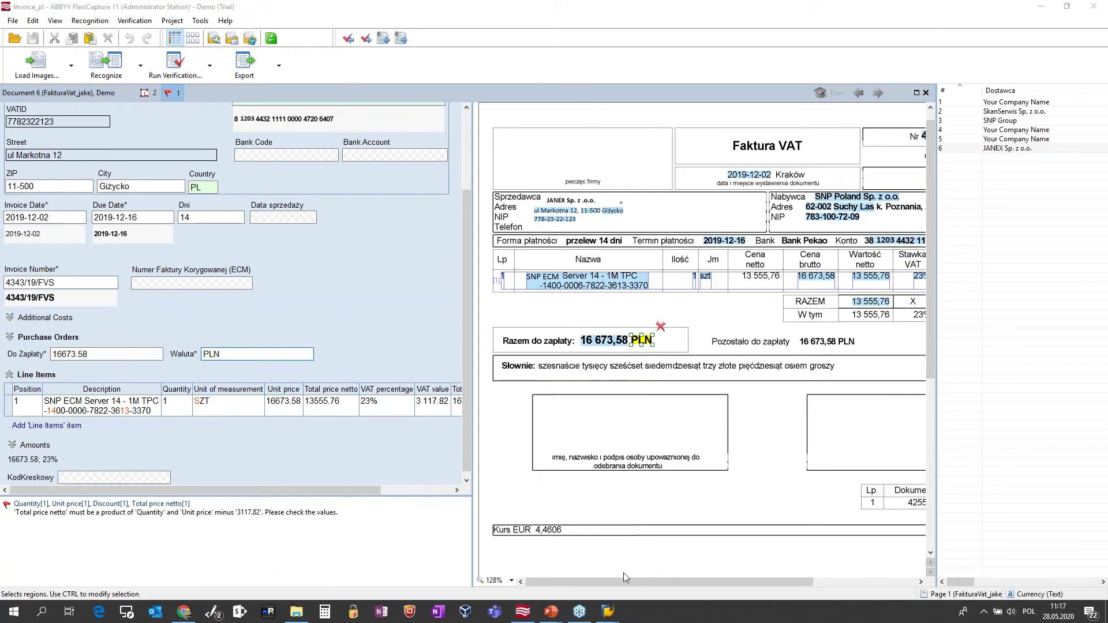
Step: Open document 5 in the batch and locate its License and Skaner model 2 line items on the scan
{"action": "left_click", "coordinate": [1020, 140]}
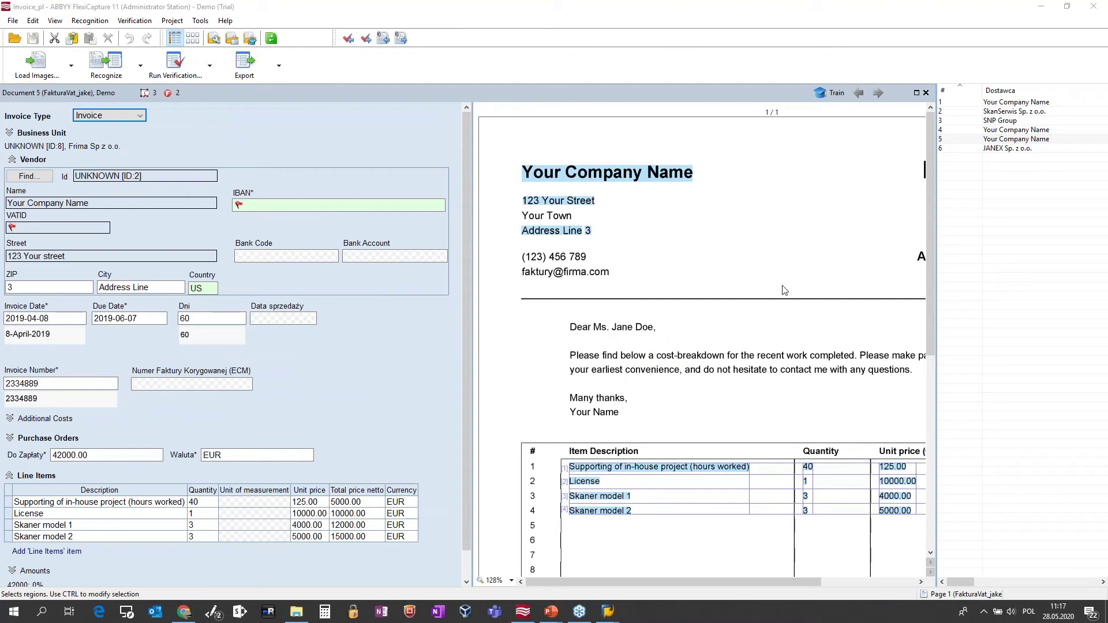
{"action": "scroll", "coordinate": [816, 560], "scroll_direction": "down", "scroll_amount": 1}
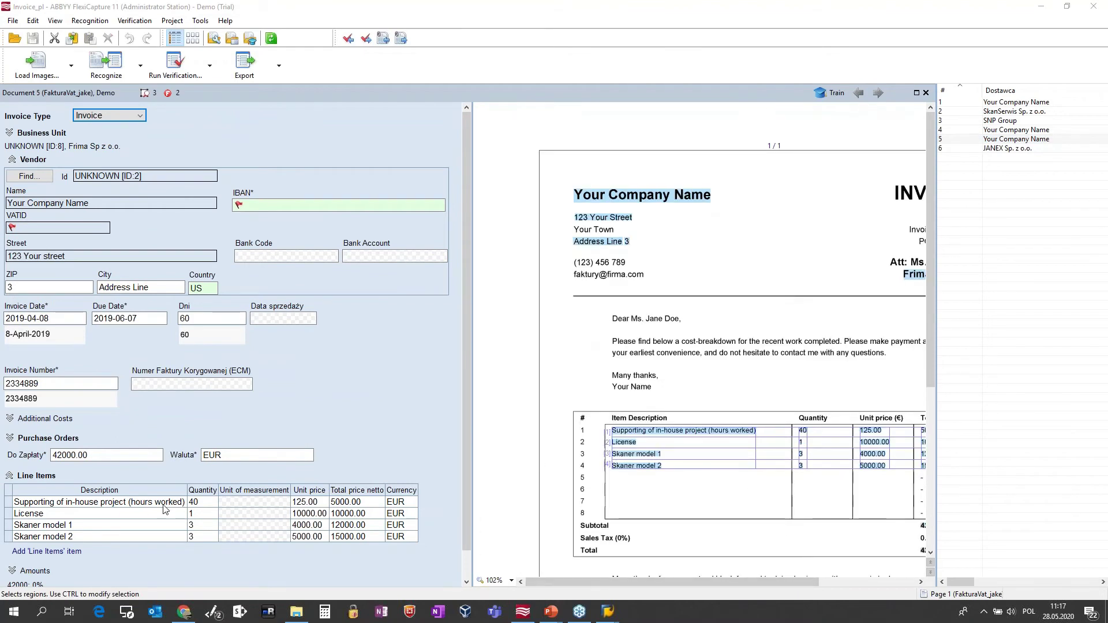
{"action": "left_click", "coordinate": [139, 513]}
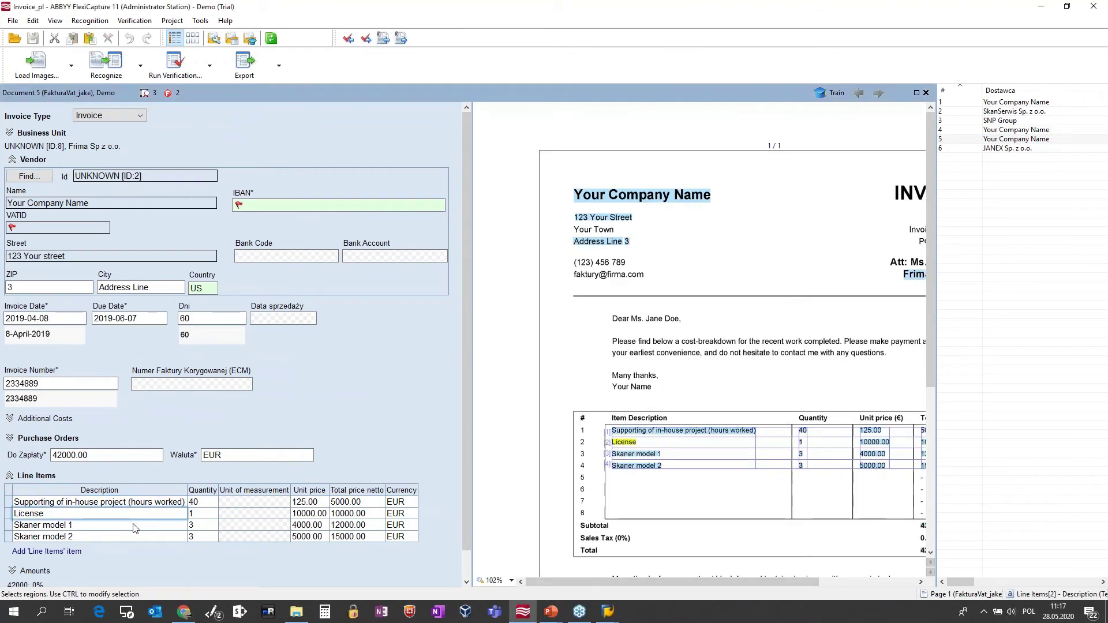
{"action": "left_click", "coordinate": [130, 536]}
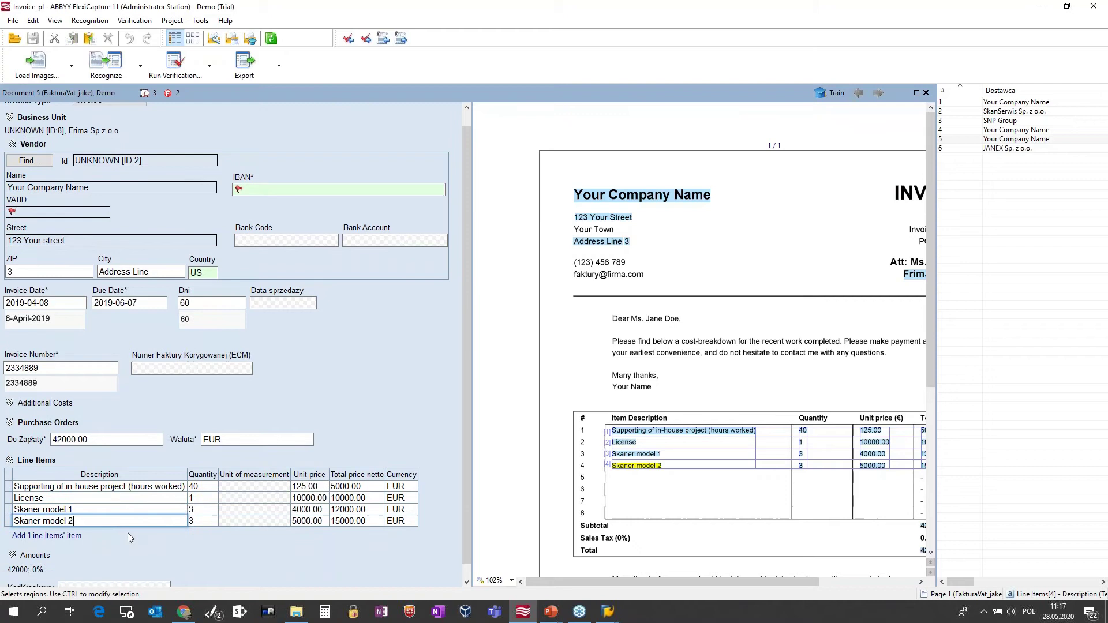
Step: Load the marlex image from the demo faktury folder into the batch
{"action": "right_click", "coordinate": [983, 186]}
{"action": "left_click", "coordinate": [988, 191]}
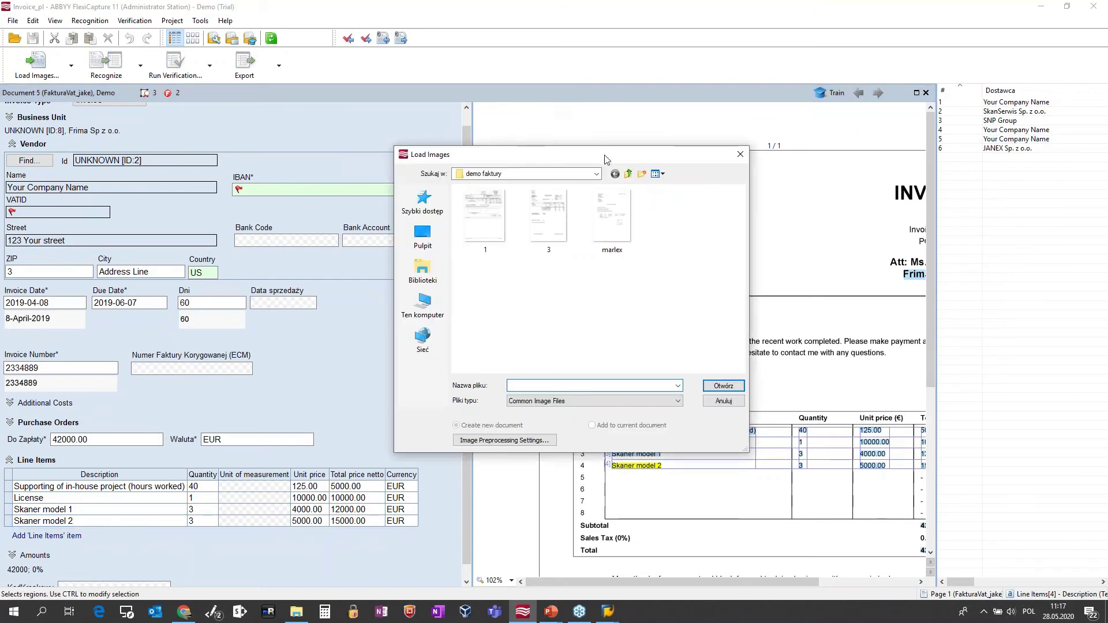
{"action": "left_click_drag", "start_coordinate": [687, 161], "coordinate": [360, 156]}
{"action": "left_click", "coordinate": [357, 231]}
{"action": "left_click", "coordinate": [394, 379]}
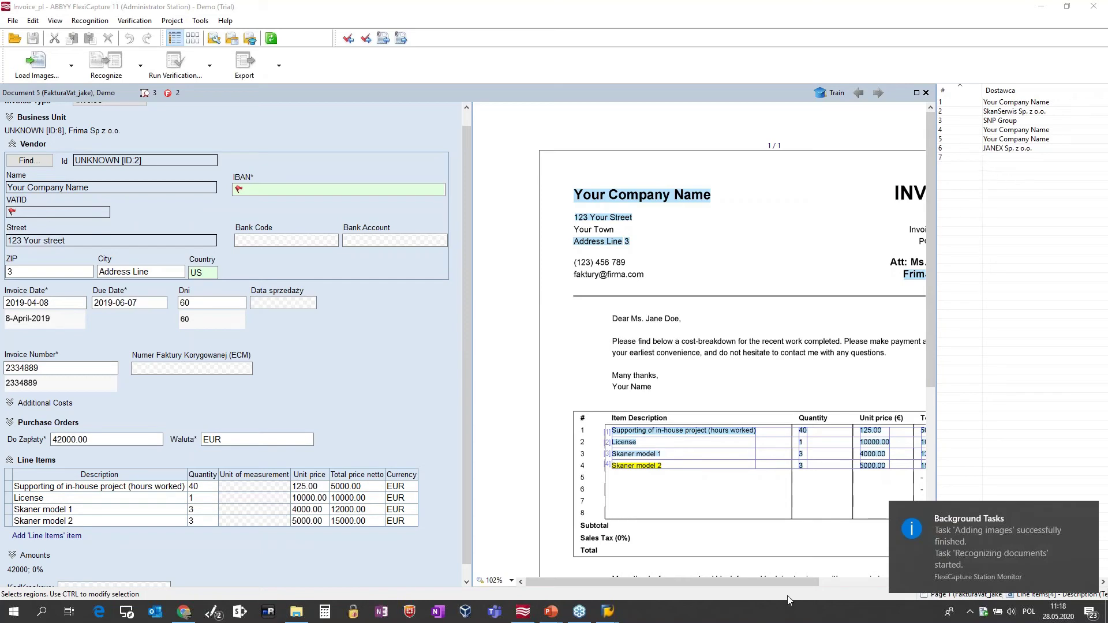
Step: Close the document view and refresh the batch list with the newly loaded document selected
{"action": "left_click", "coordinate": [993, 160]}
{"action": "left_click", "coordinate": [927, 93]}
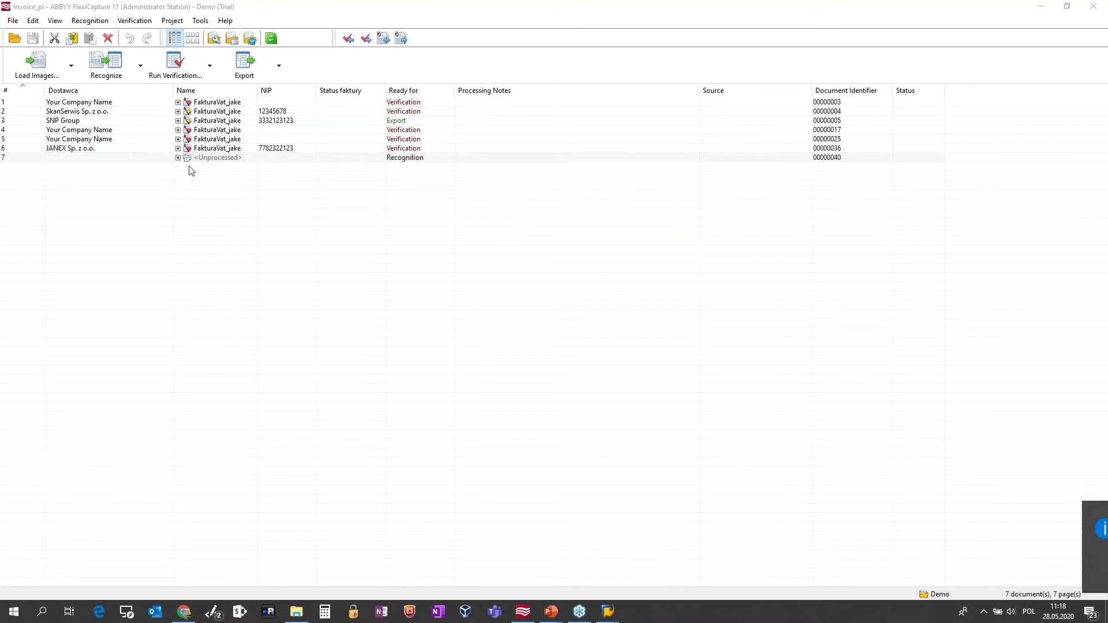
{"action": "left_click", "coordinate": [141, 161]}
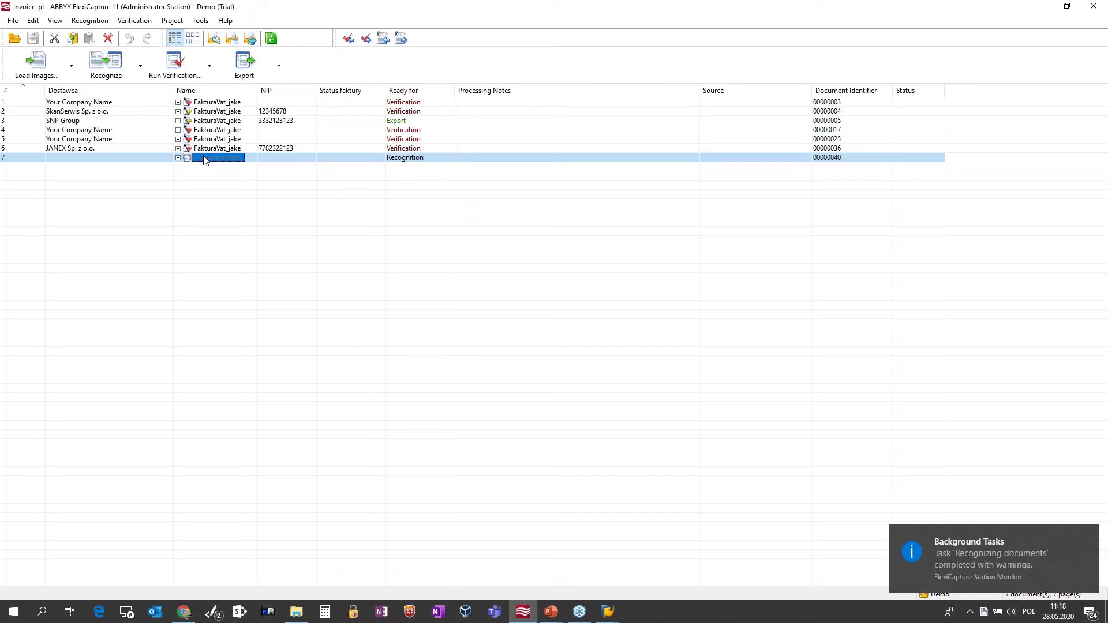
{"action": "left_click", "coordinate": [272, 38]}
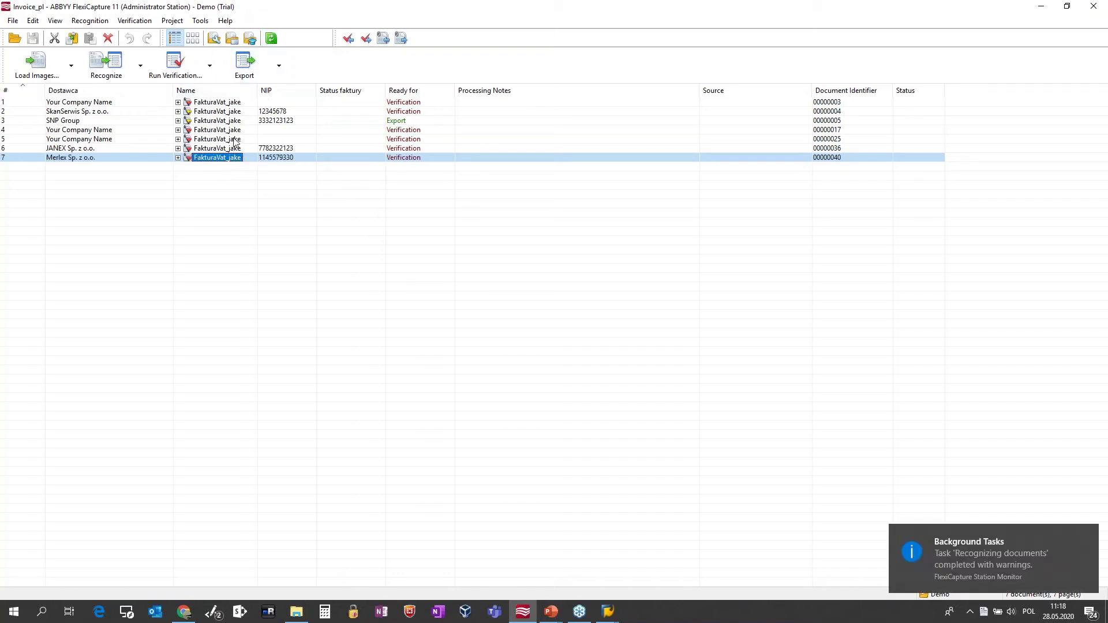
Step: Open the Merlex invoice, collapse its Business Unit section and check the vendor ZIP and invoice date against the scan
{"action": "double_click", "coordinate": [80, 159]}
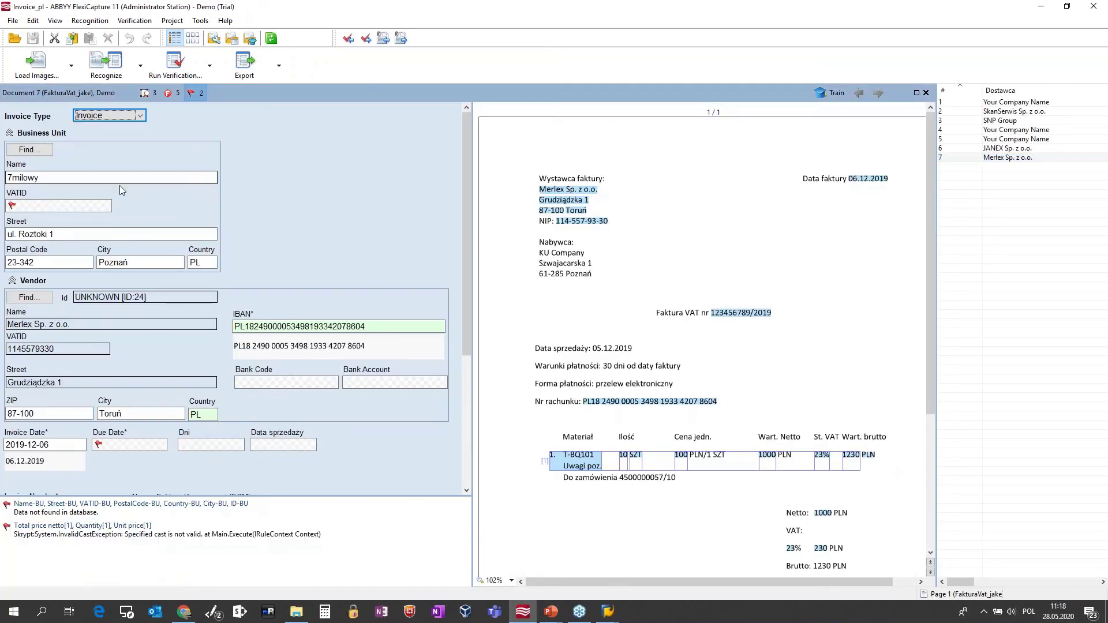
{"action": "left_click", "coordinate": [53, 135]}
{"action": "left_click", "coordinate": [64, 294]}
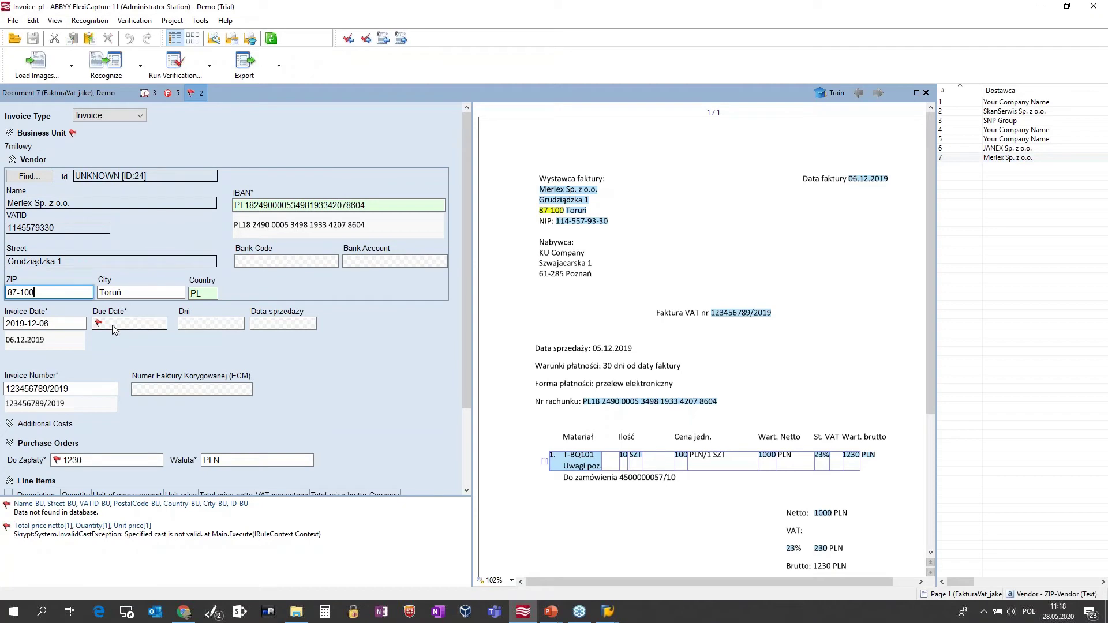
{"action": "left_click", "coordinate": [54, 325]}
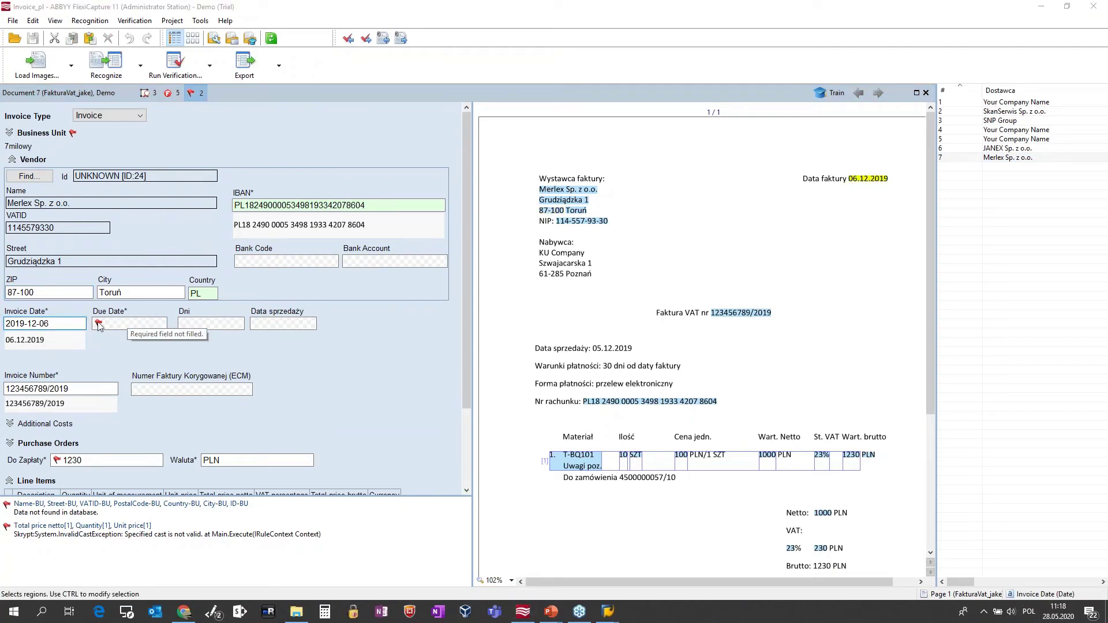
Step: Fill the Dni field with 30 captured from the payment terms on the scan, and check the resulting due date
{"action": "left_click", "coordinate": [211, 324]}
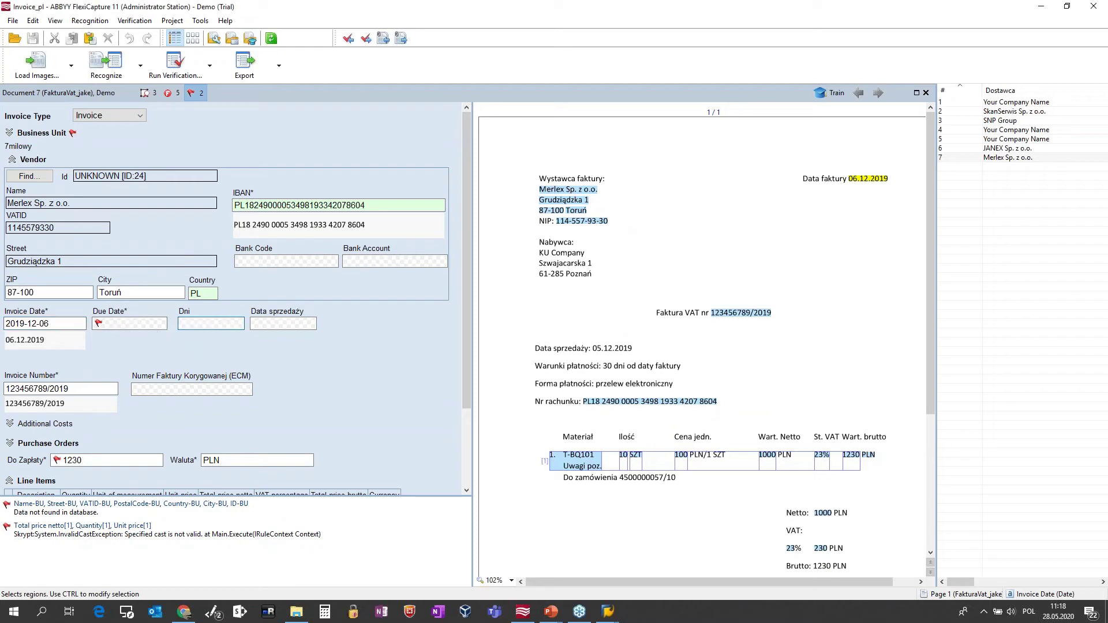
{"action": "left_click_drag", "start_coordinate": [603, 363], "coordinate": [618, 374]}
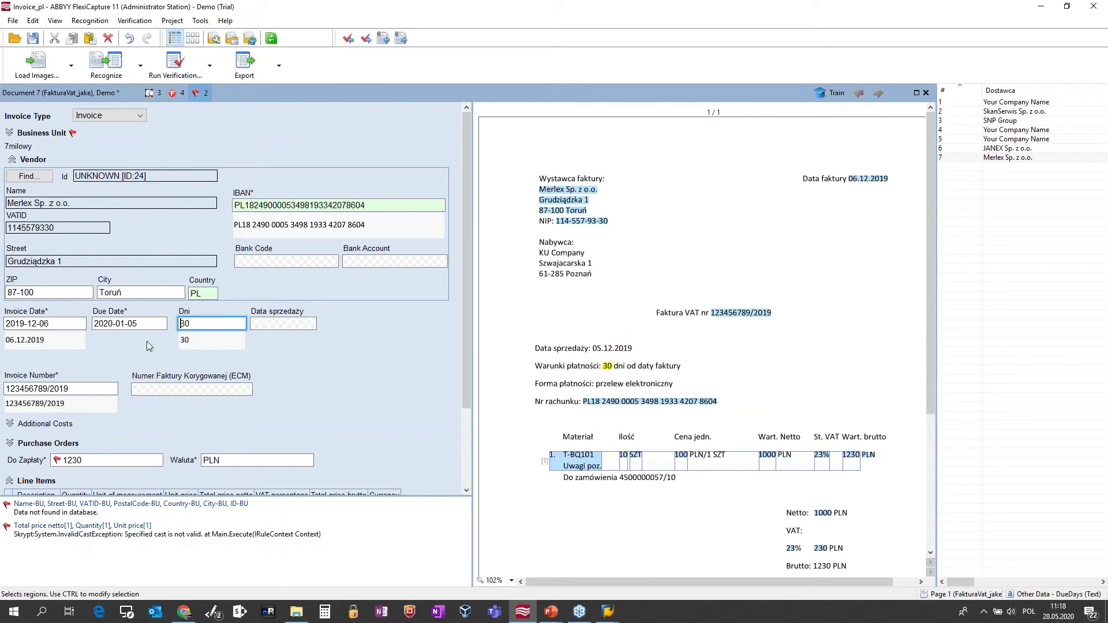
{"action": "left_click", "coordinate": [132, 322]}
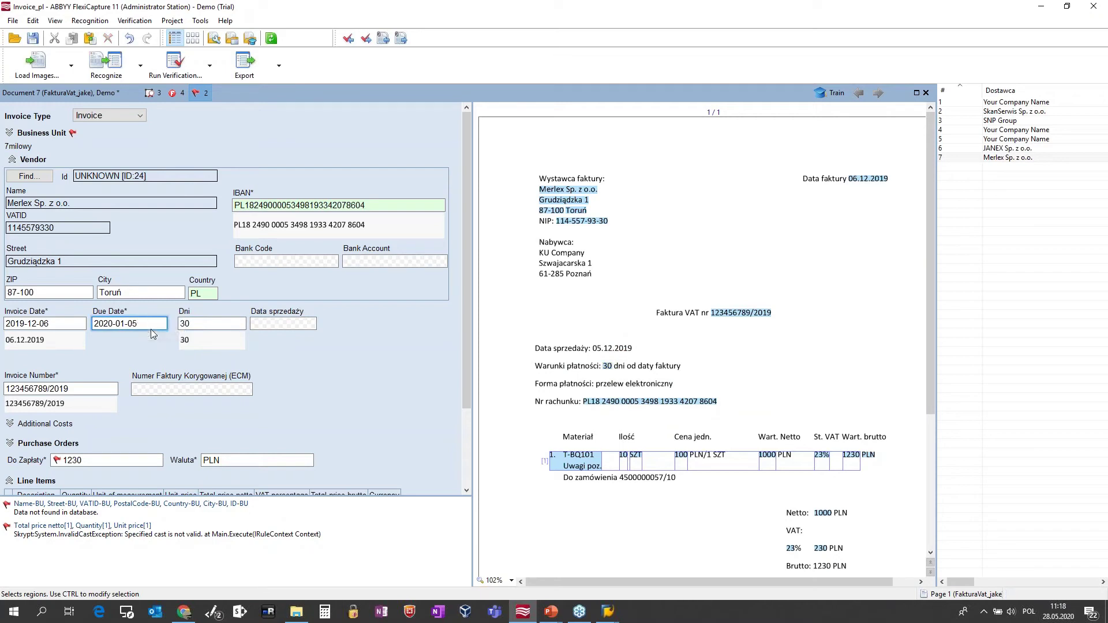
Step: Train recognition on the corrected Merlex invoice and remove the stray Due Date region from the buyer's street line
{"action": "left_click", "coordinate": [838, 96]}
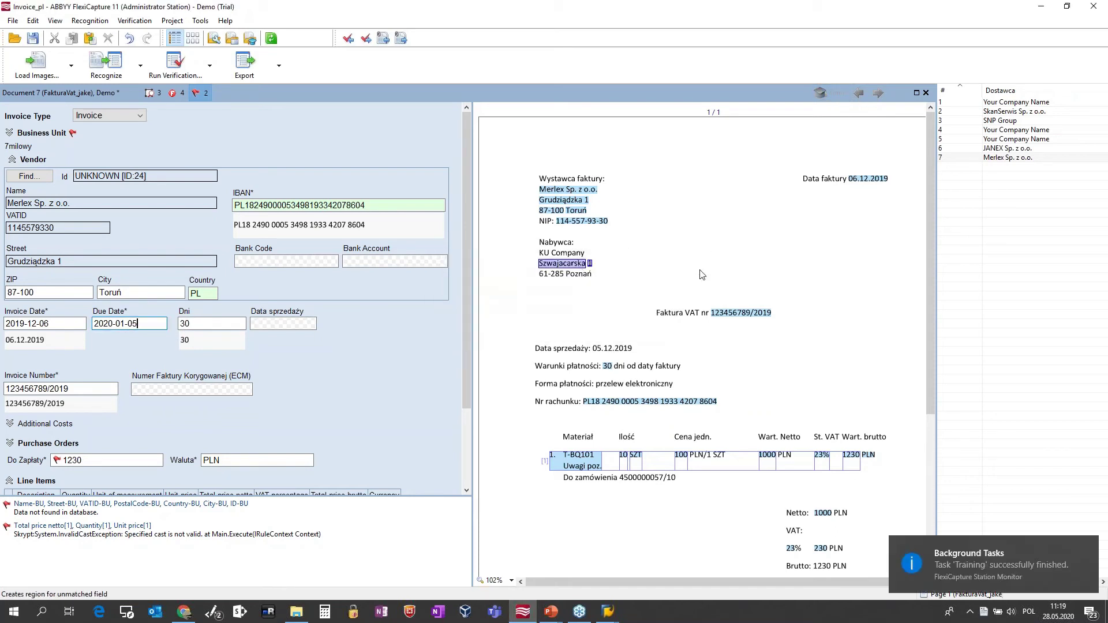
{"action": "left_click", "coordinate": [564, 263]}
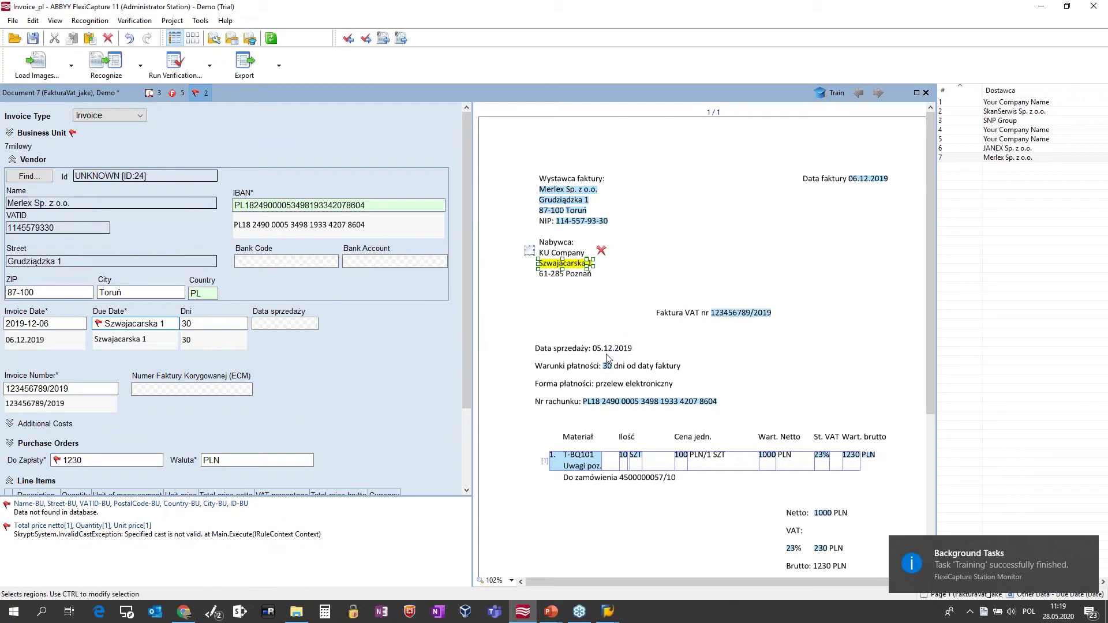
{"action": "left_click", "coordinate": [601, 252]}
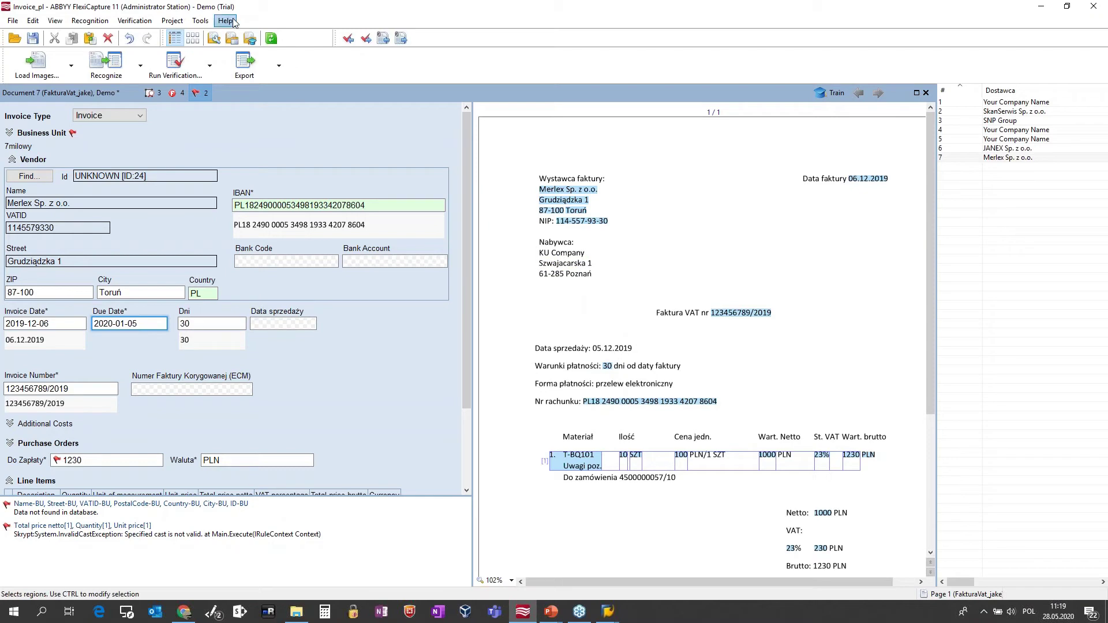
Step: Export the Merlex invoice, saving its changes, and expand the export details
{"action": "left_click", "coordinate": [245, 62]}
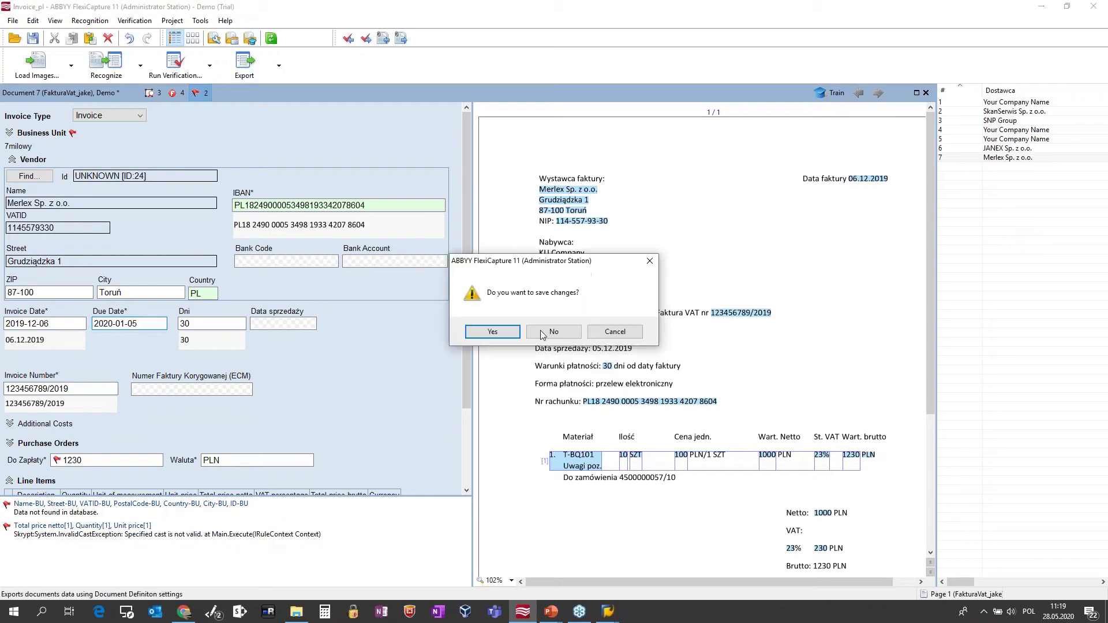
{"action": "left_click", "coordinate": [504, 335]}
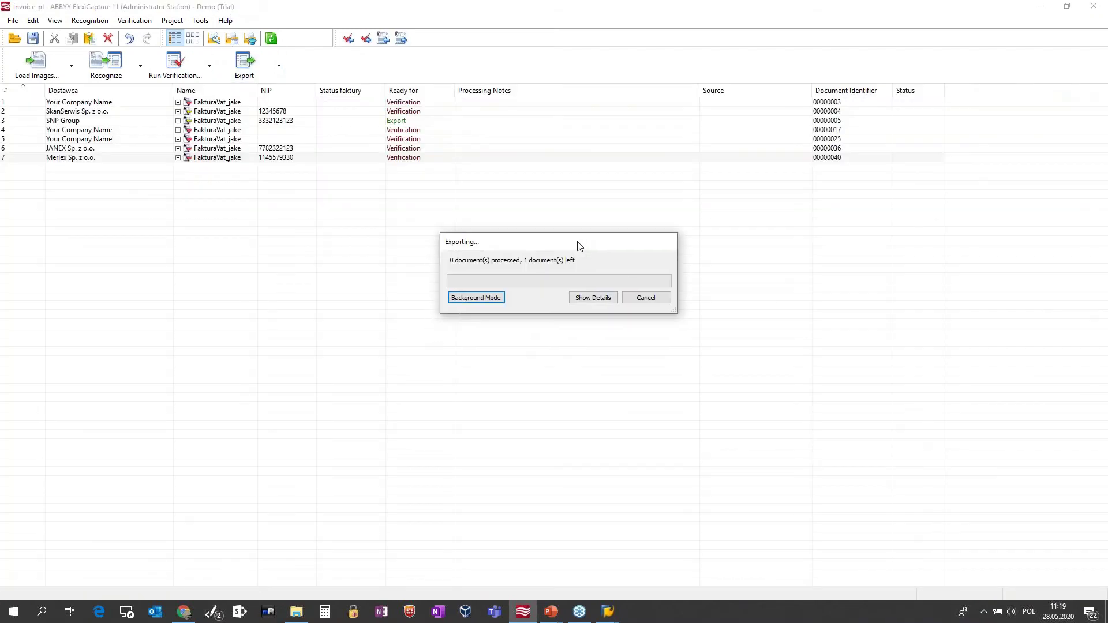
{"action": "left_click", "coordinate": [603, 301]}
Step: Enlarge the export log, highlight the final ECM response line and close the log
{"action": "left_click_drag", "start_coordinate": [674, 374], "coordinate": [849, 487]}
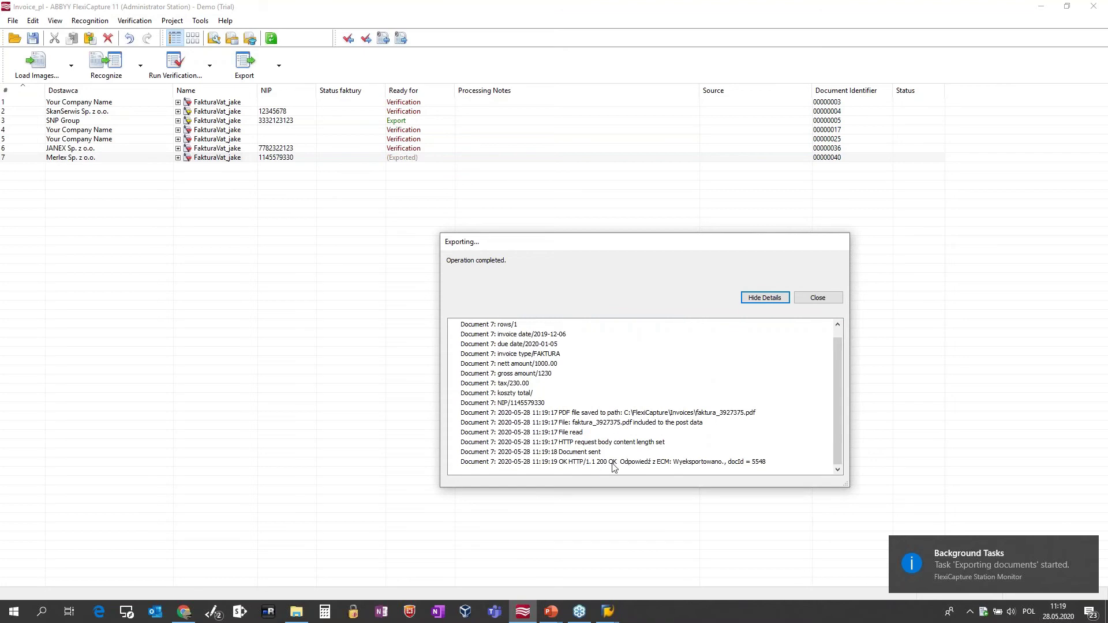
{"action": "left_click", "coordinate": [763, 462]}
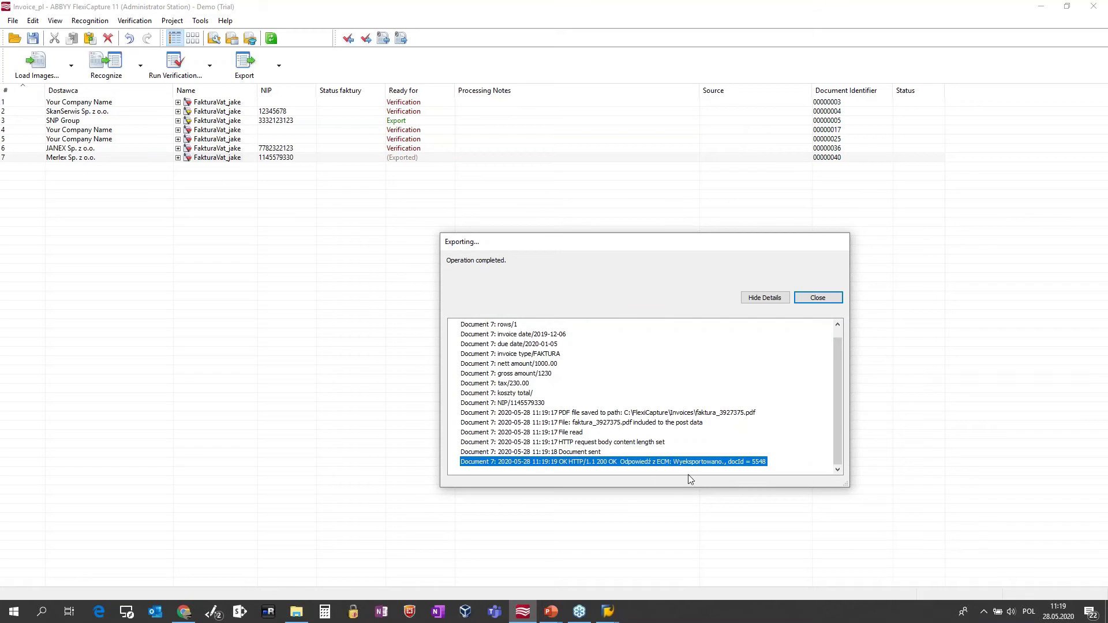
{"action": "left_click", "coordinate": [831, 299]}
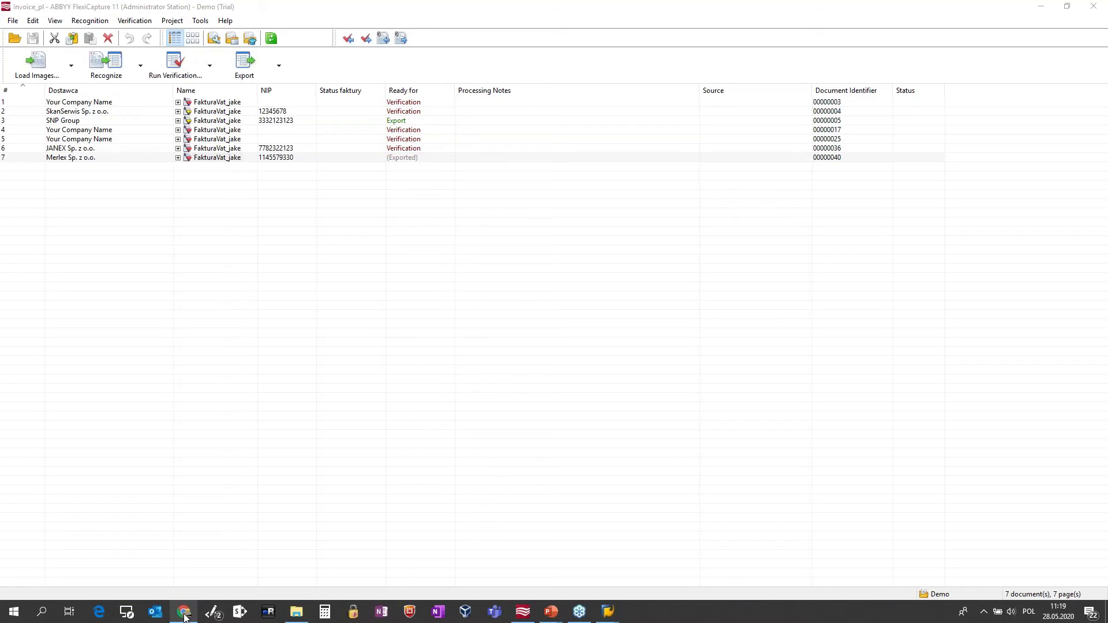
Step: Switch to SNP ECM in Chrome, refresh the Faktury folder and open its newest document, 5548, from the last page
{"action": "left_click", "coordinate": [183, 614]}
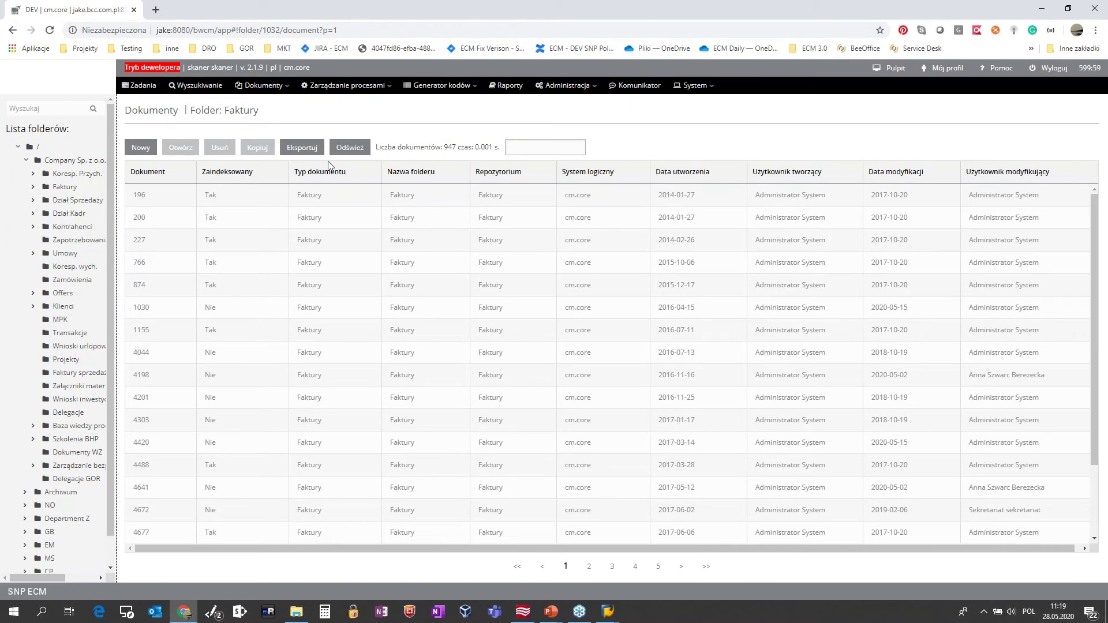
{"action": "left_click", "coordinate": [356, 149]}
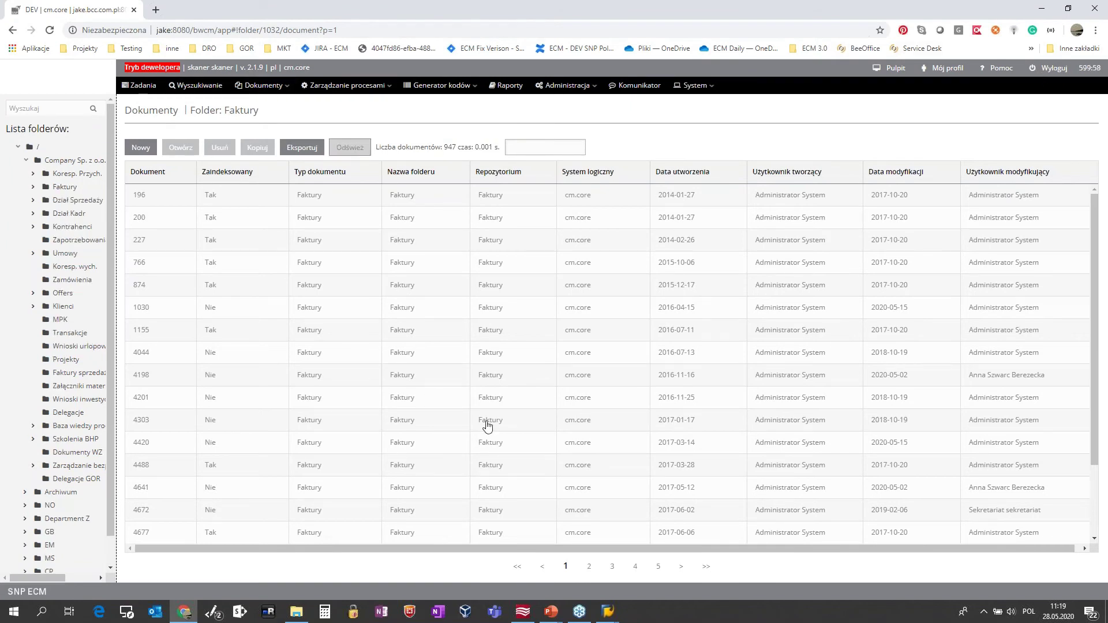
{"action": "left_click", "coordinate": [705, 567]}
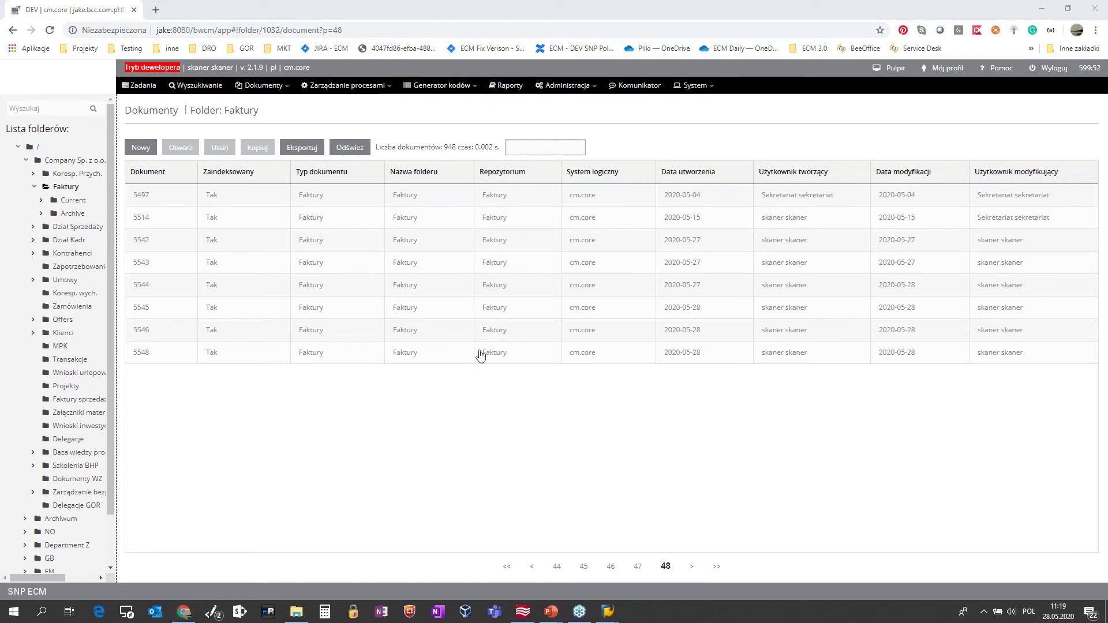
{"action": "left_click", "coordinate": [705, 359]}
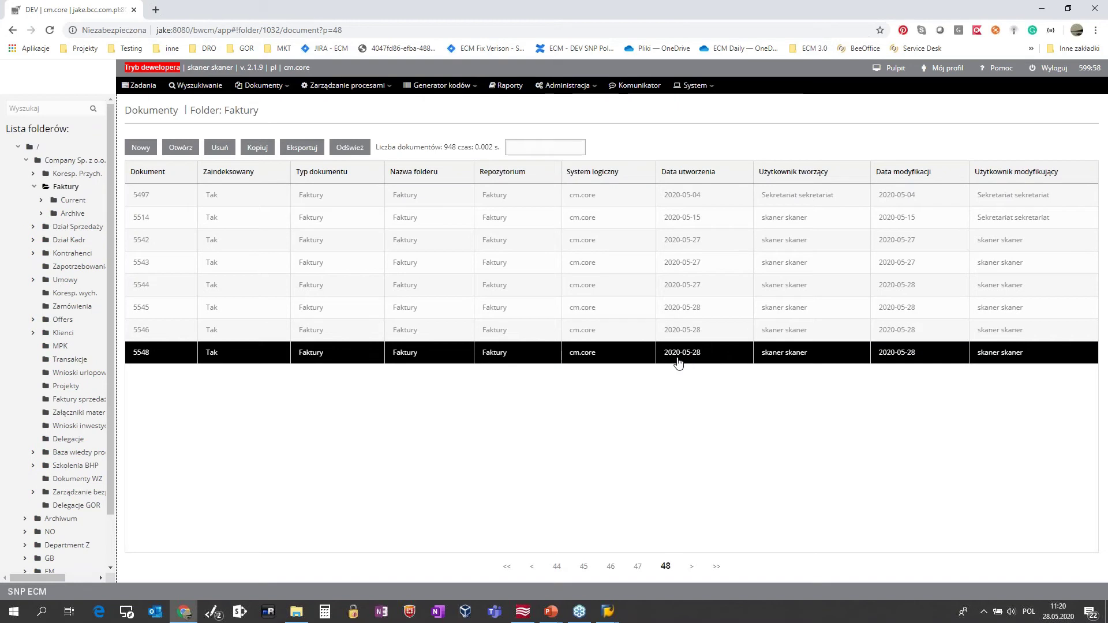
{"action": "double_click", "coordinate": [634, 357]}
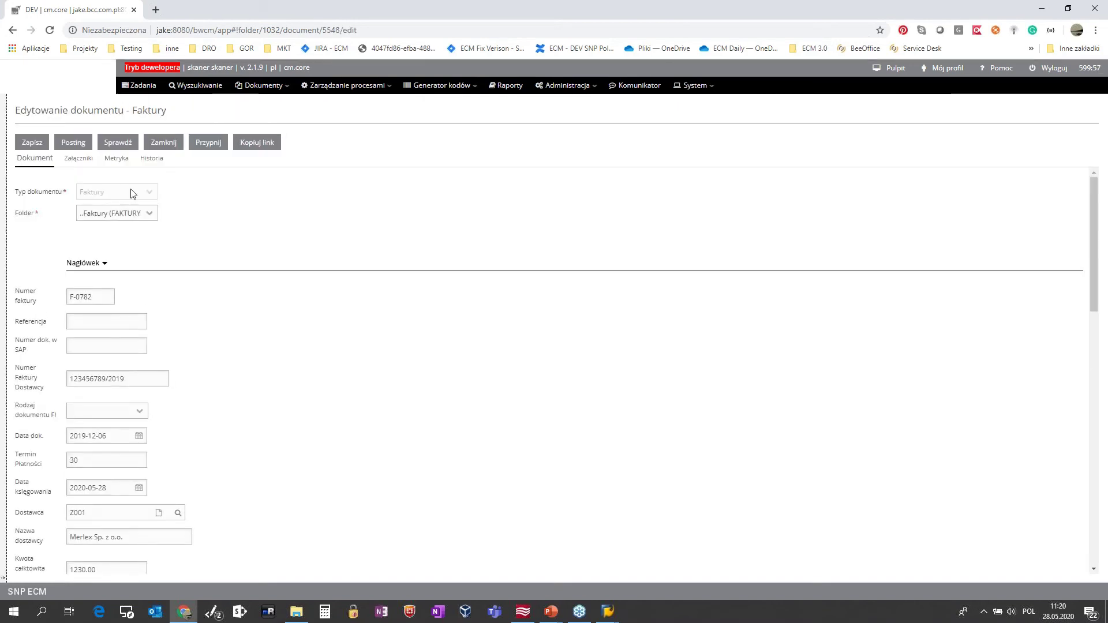
Step: Review the invoice document's payment term, posting date, document date and line items, and display its PDF attachment
{"action": "left_click", "coordinate": [39, 156]}
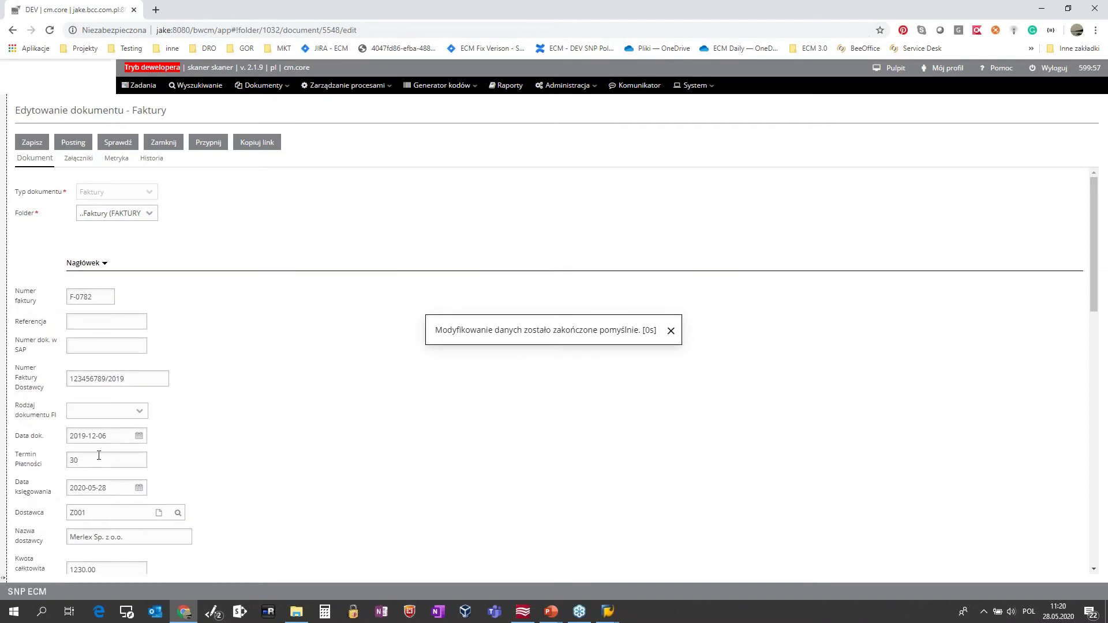
{"action": "left_click_drag", "start_coordinate": [81, 459], "coordinate": [58, 457]}
{"action": "left_click", "coordinate": [112, 491]}
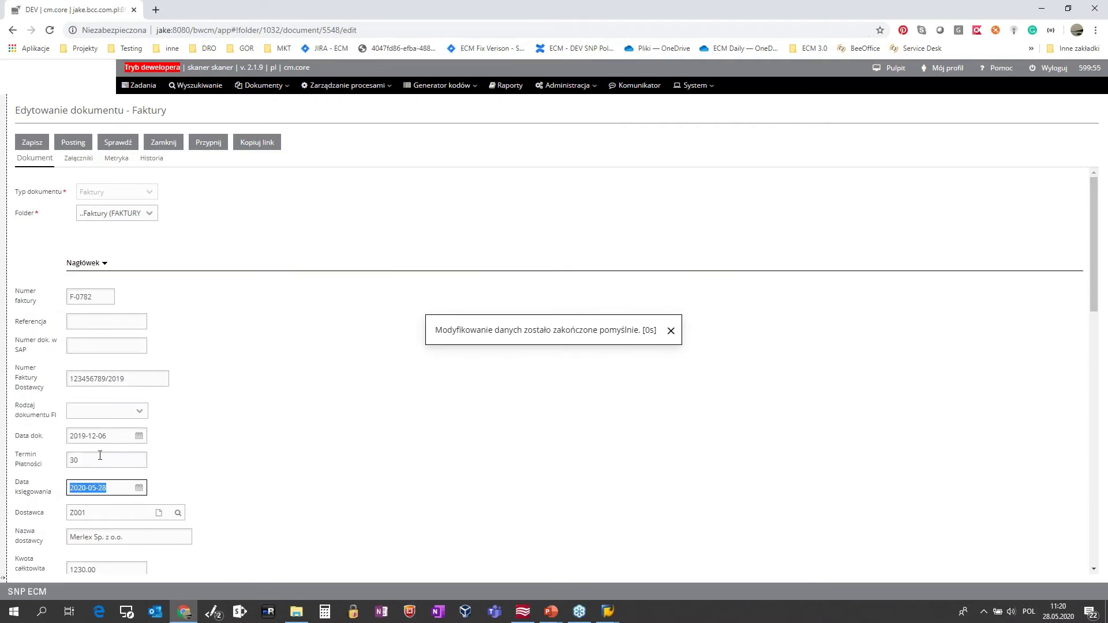
{"action": "left_click", "coordinate": [104, 435]}
{"action": "scroll", "coordinate": [179, 440], "scroll_direction": "down", "scroll_amount": 5}
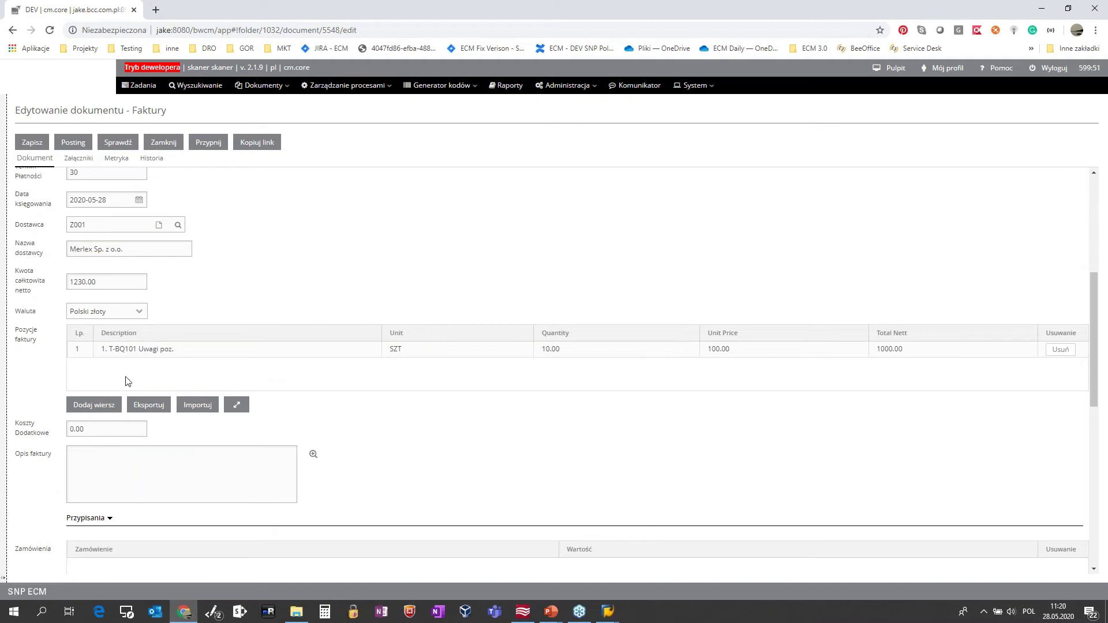
{"action": "scroll", "coordinate": [339, 298], "scroll_direction": "up", "scroll_amount": 5}
{"action": "left_click", "coordinate": [78, 160]}
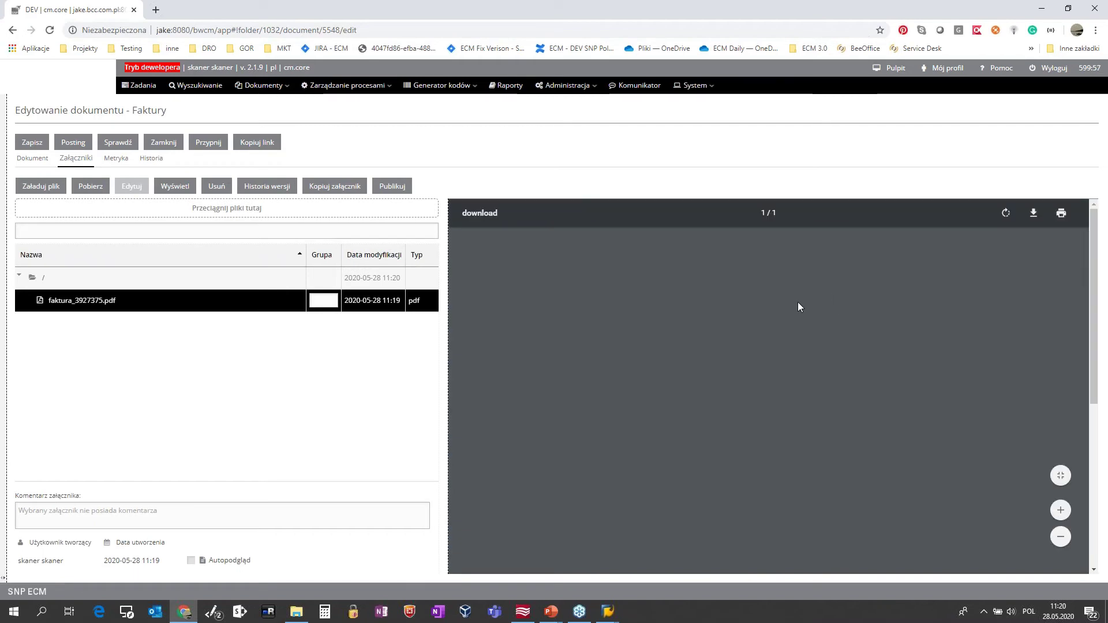
Step: Post the invoice document to SAP and copy the SAP document number from its header
{"action": "left_click", "coordinate": [67, 145]}
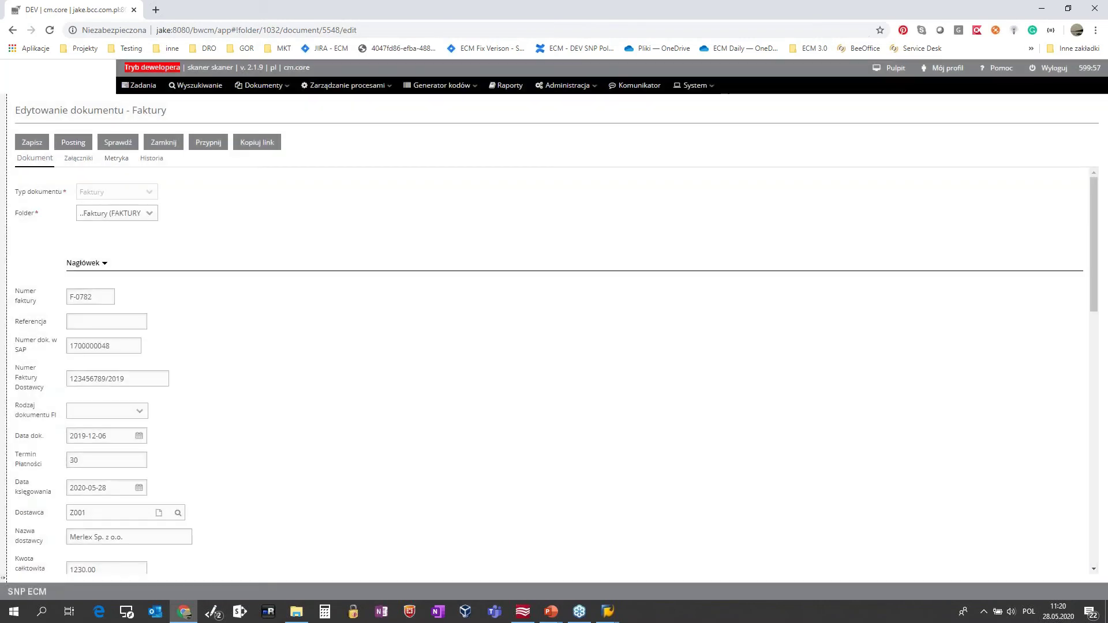
{"action": "double_click", "coordinate": [107, 346]}
{"action": "key", "text": "ctrl+c"}
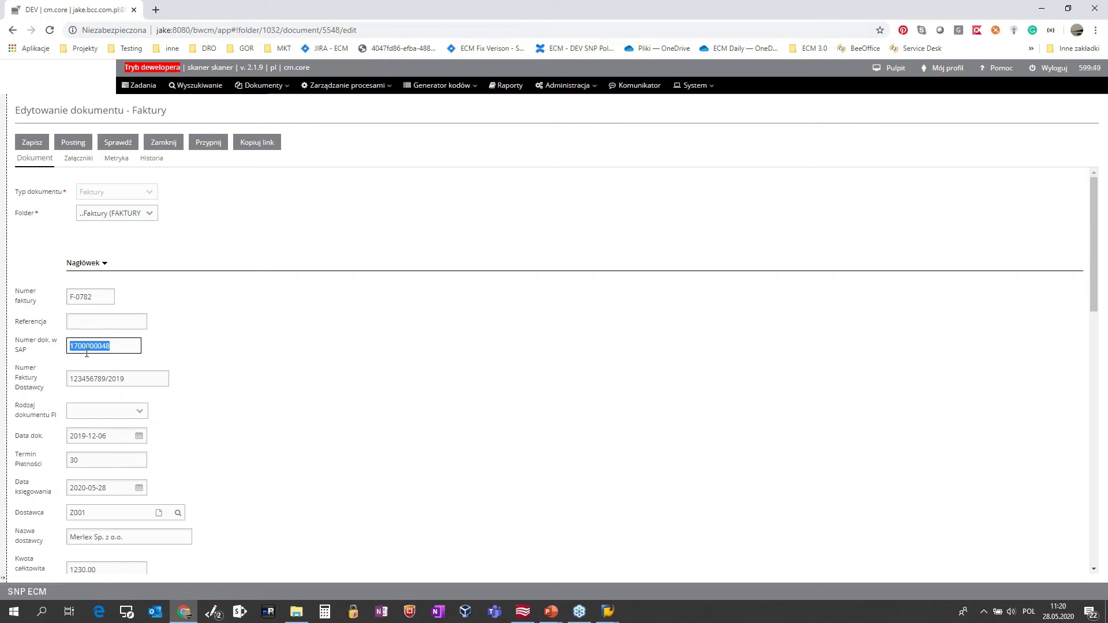
{"action": "left_click", "coordinate": [608, 612]}
{"action": "left_click", "coordinate": [656, 576]}
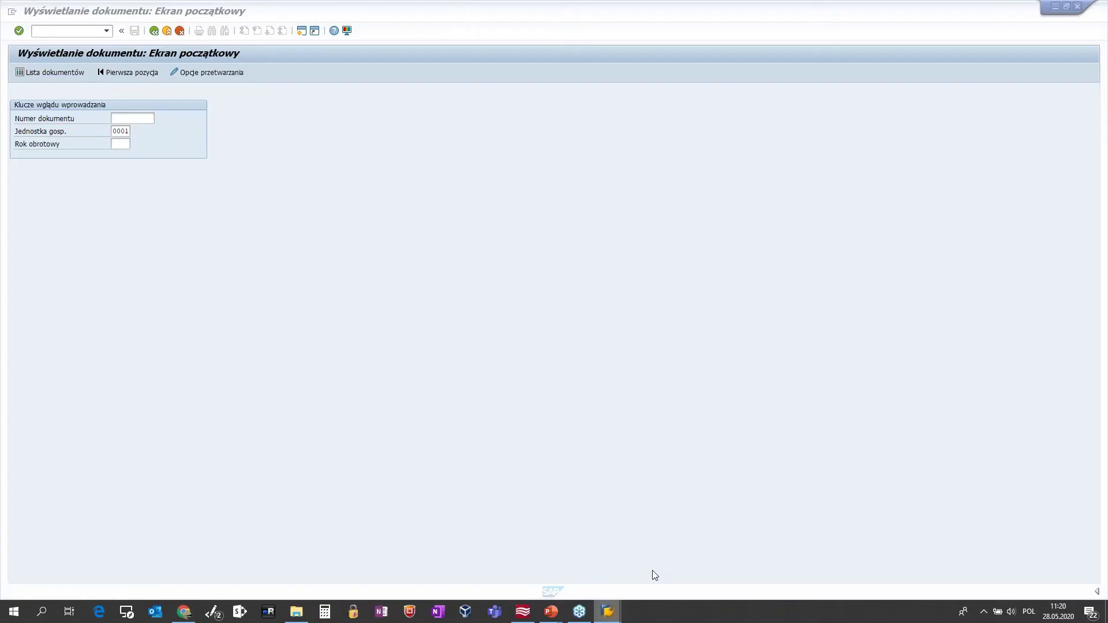
{"action": "key", "text": "ctrl+v"}
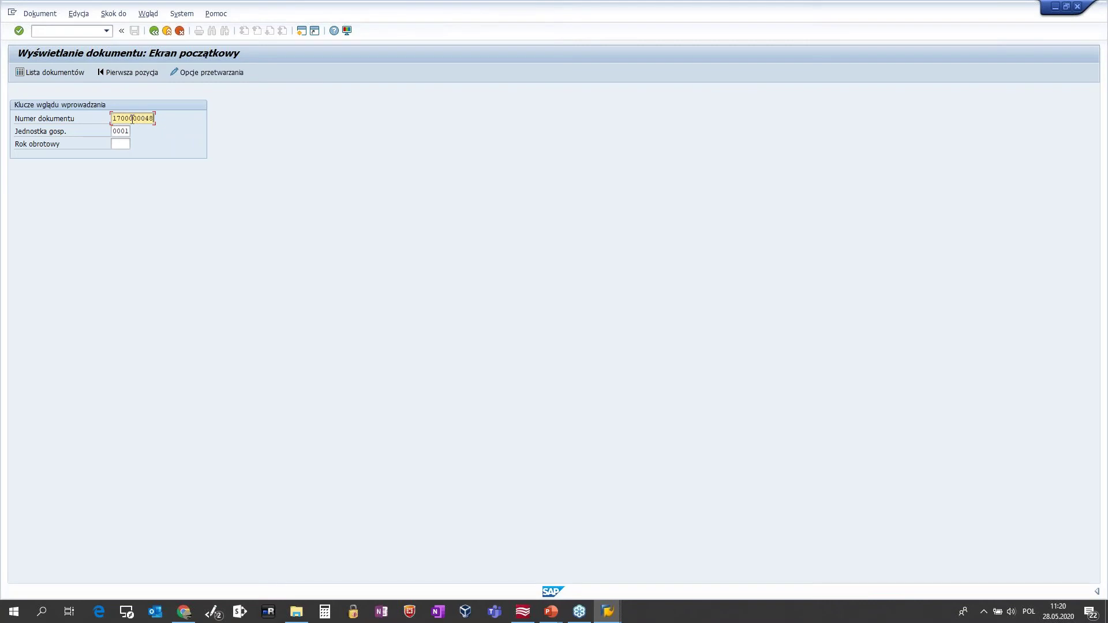
{"action": "left_click", "coordinate": [122, 144]}
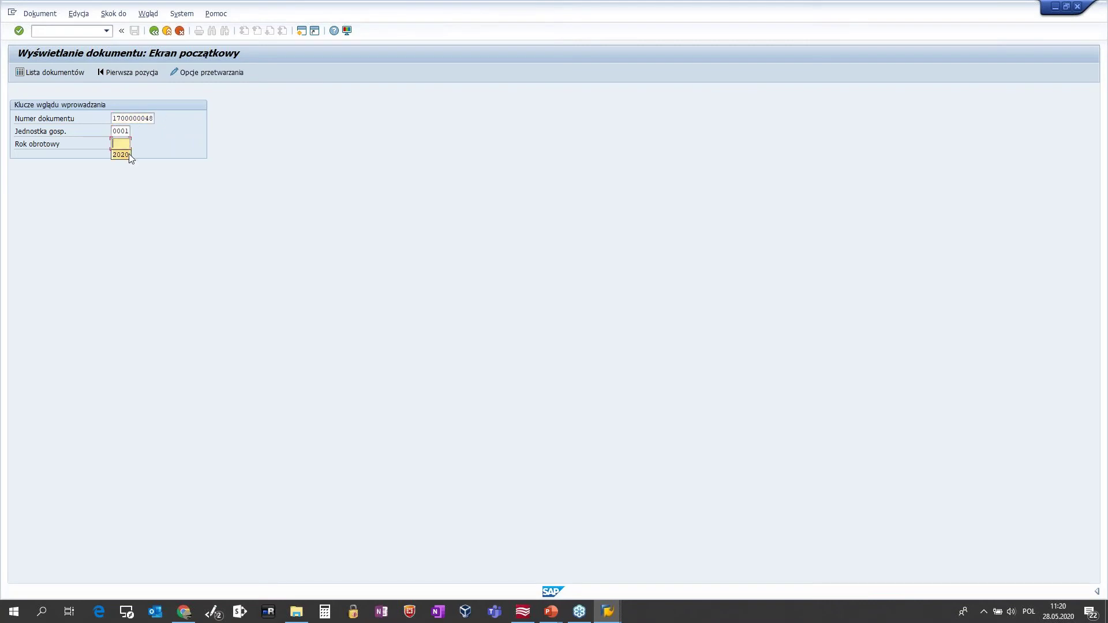
{"action": "key", "text": "Return"}
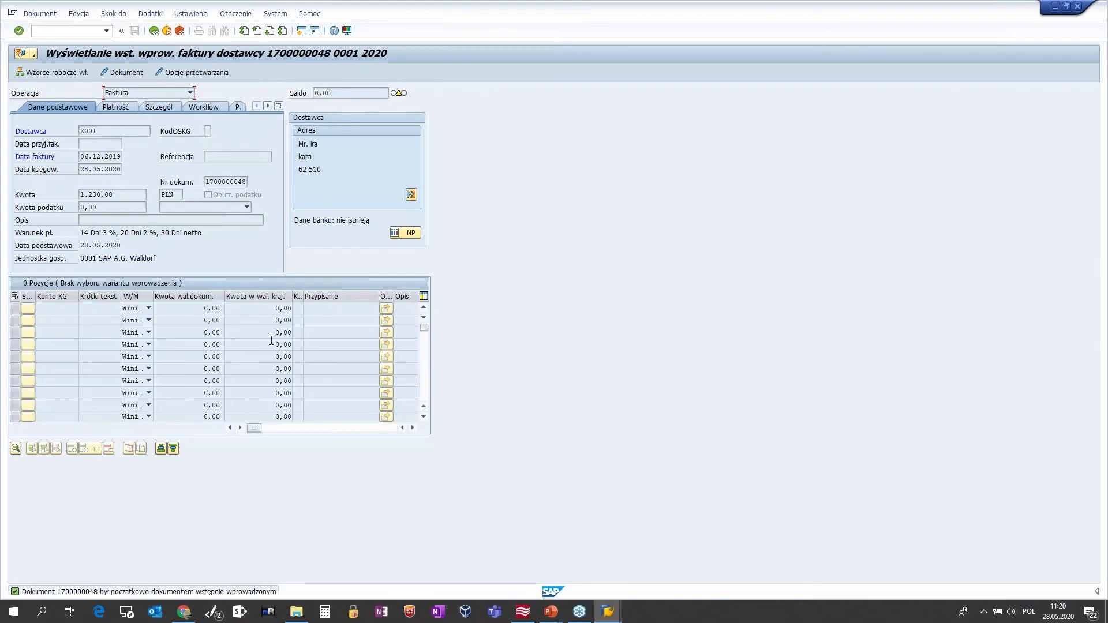
Step: Display the attachment "Przychodząca faktura bez weryfikacji" from the document's attachment list, read it in a widened viewer and close the viewer
{"action": "left_click", "coordinate": [36, 55]}
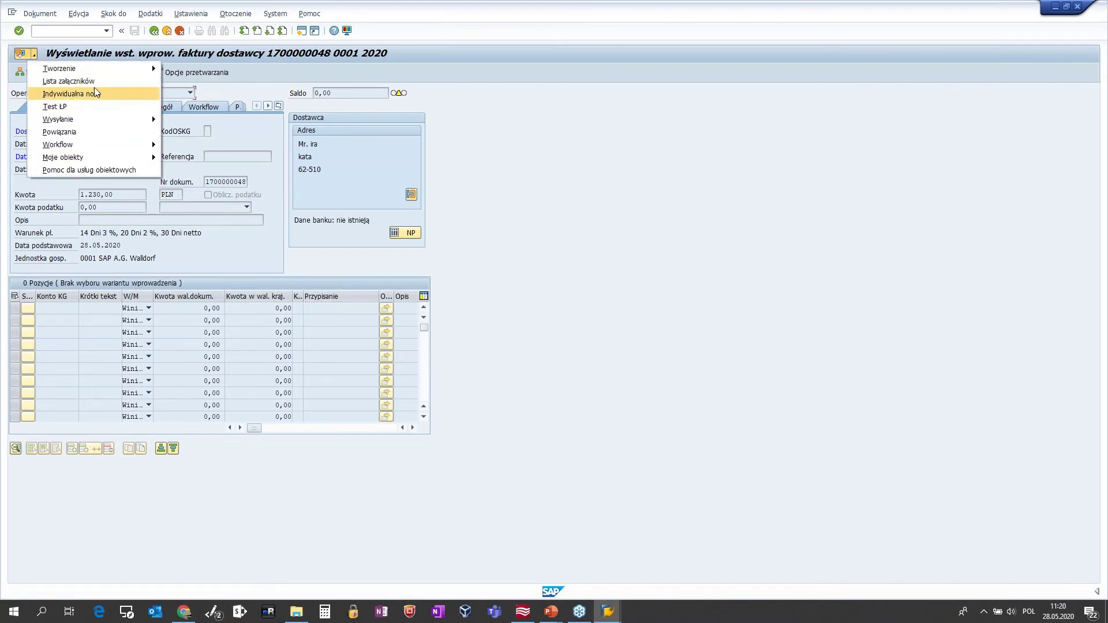
{"action": "left_click", "coordinate": [81, 81]}
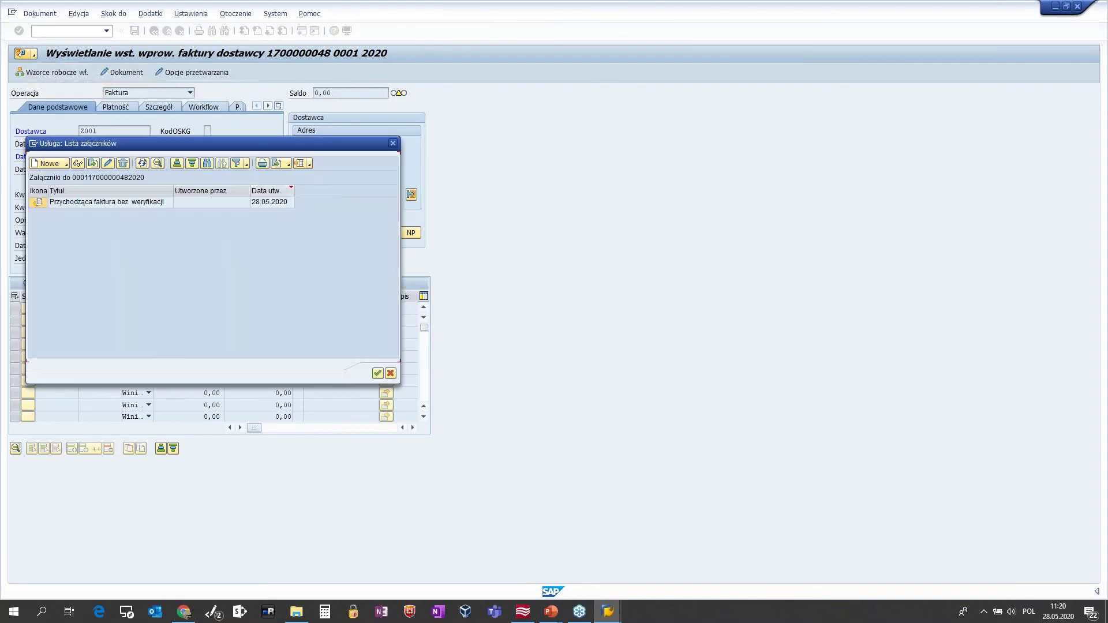
{"action": "double_click", "coordinate": [230, 203]}
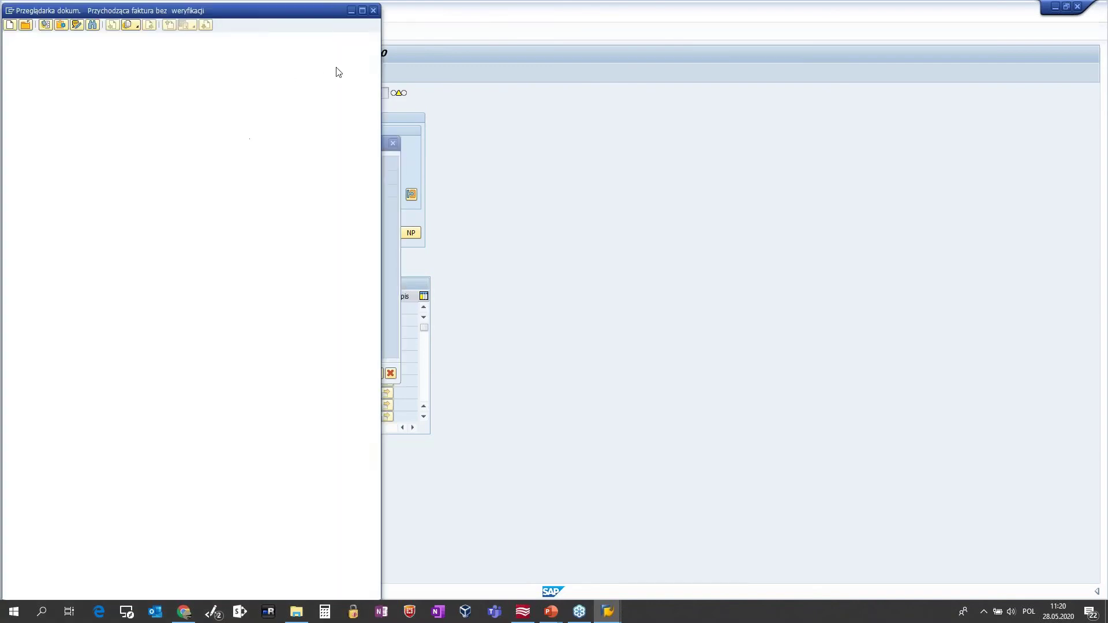
{"action": "left_click_drag", "start_coordinate": [381, 65], "coordinate": [553, 82]}
{"action": "scroll", "coordinate": [256, 327], "scroll_direction": "down", "scroll_amount": 5}
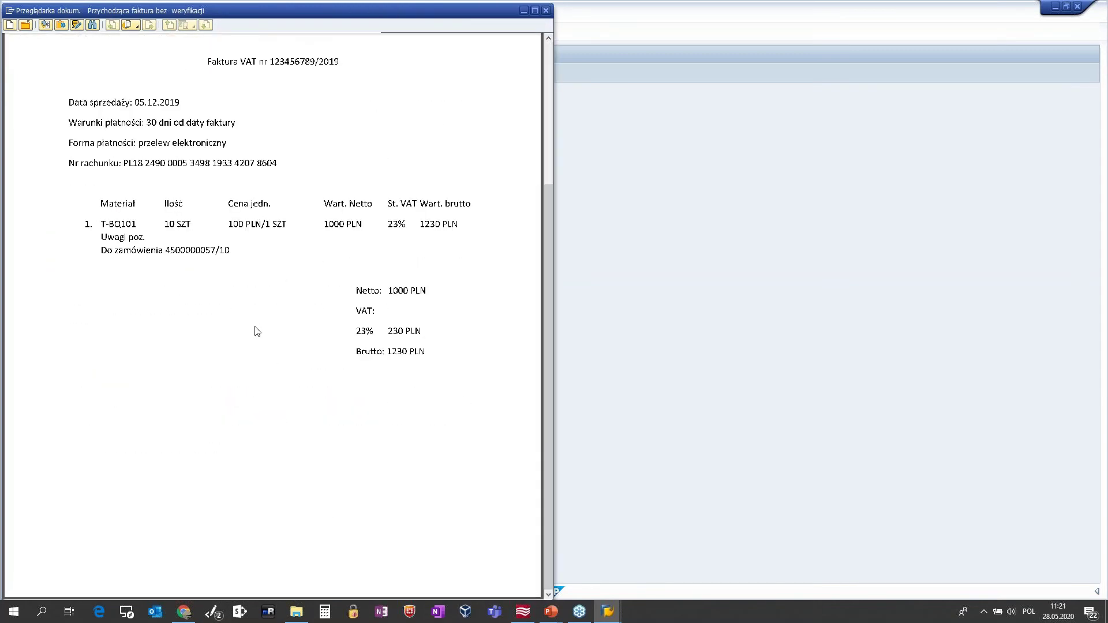
{"action": "scroll", "coordinate": [257, 330], "scroll_direction": "up", "scroll_amount": 5}
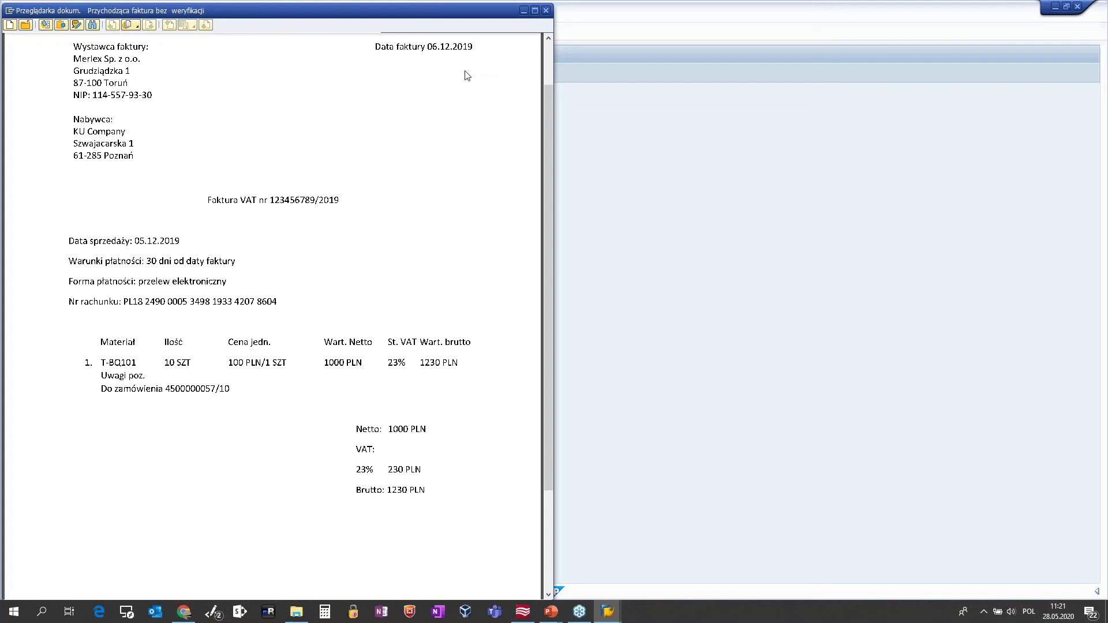
{"action": "left_click", "coordinate": [546, 11]}
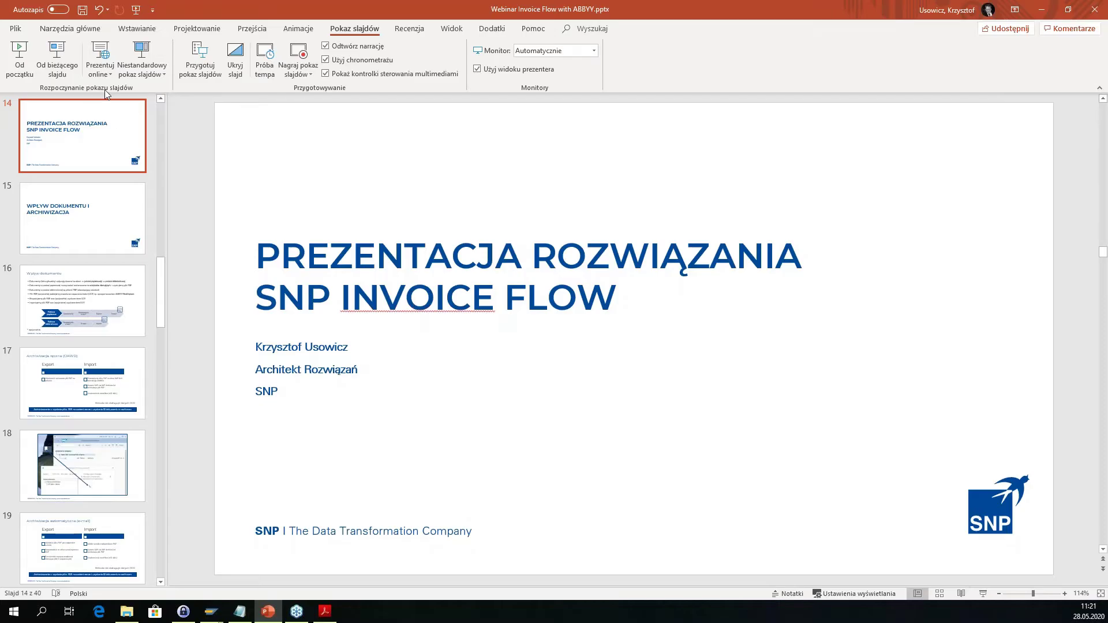
Step: Start the PowerPoint slide show of the webinar presentation from the current slide, 14
{"action": "left_click", "coordinate": [58, 65]}
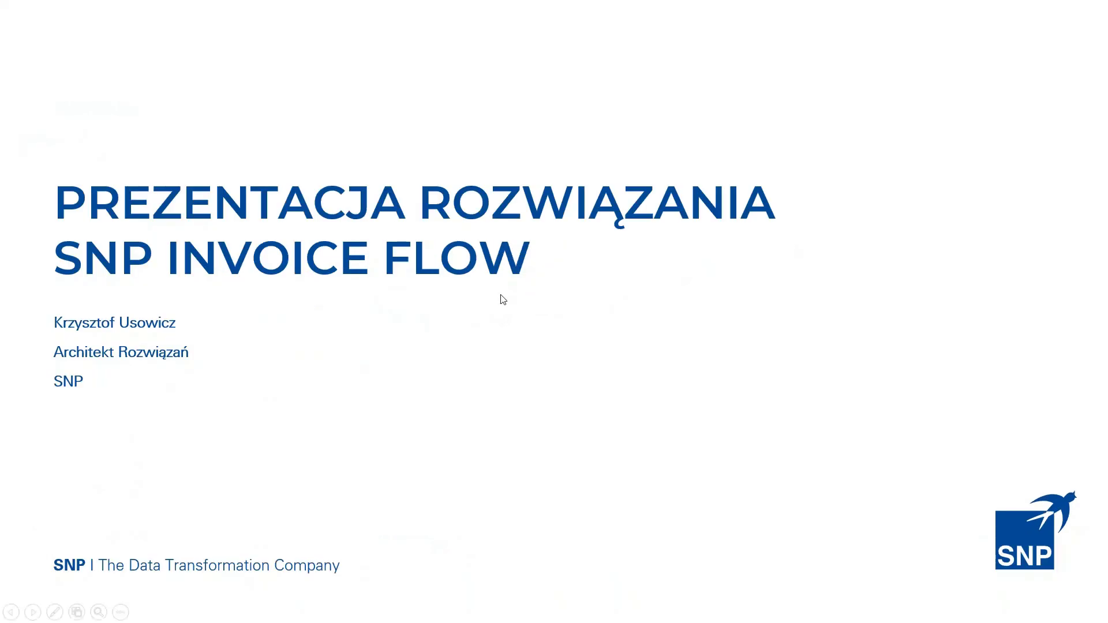